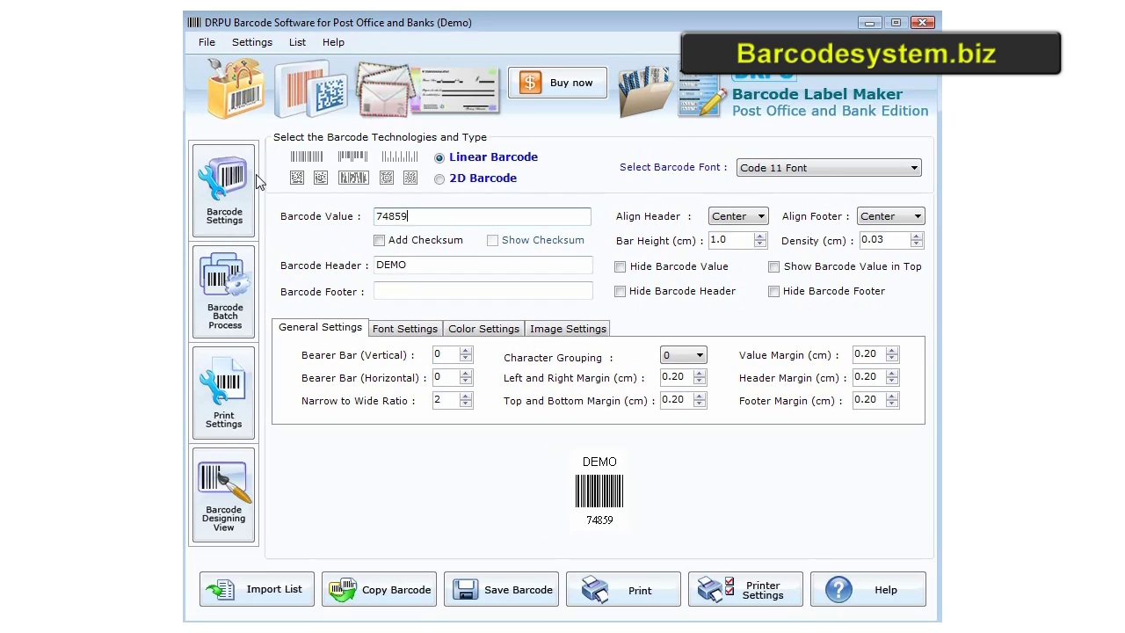
type("392455")
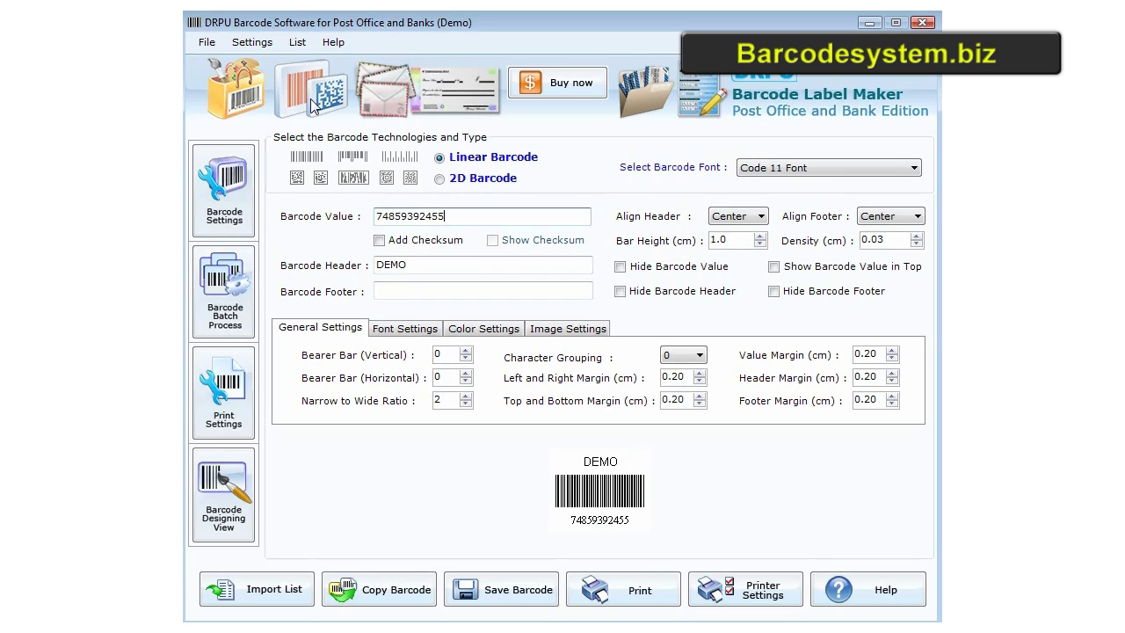
left_click(401, 292)
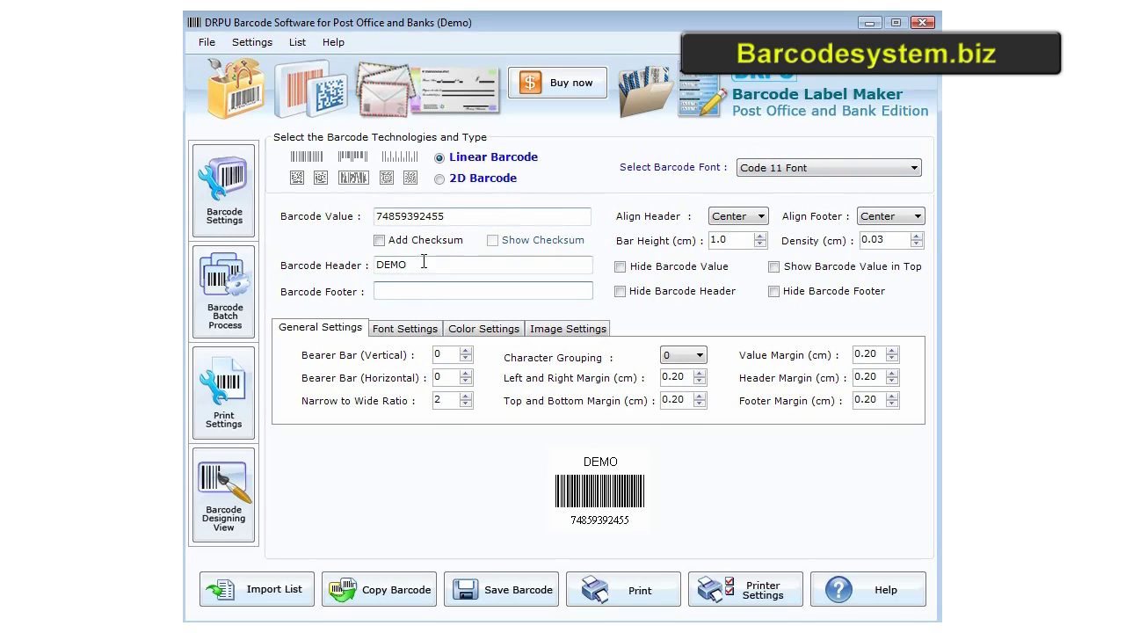
left_click(758, 170)
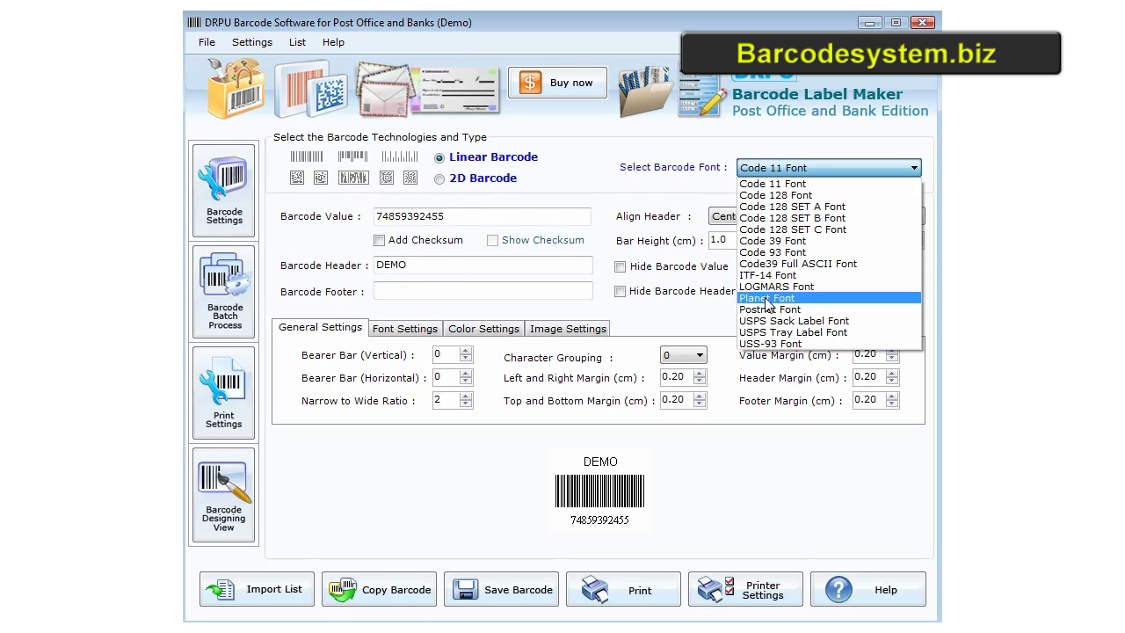
left_click(767, 337)
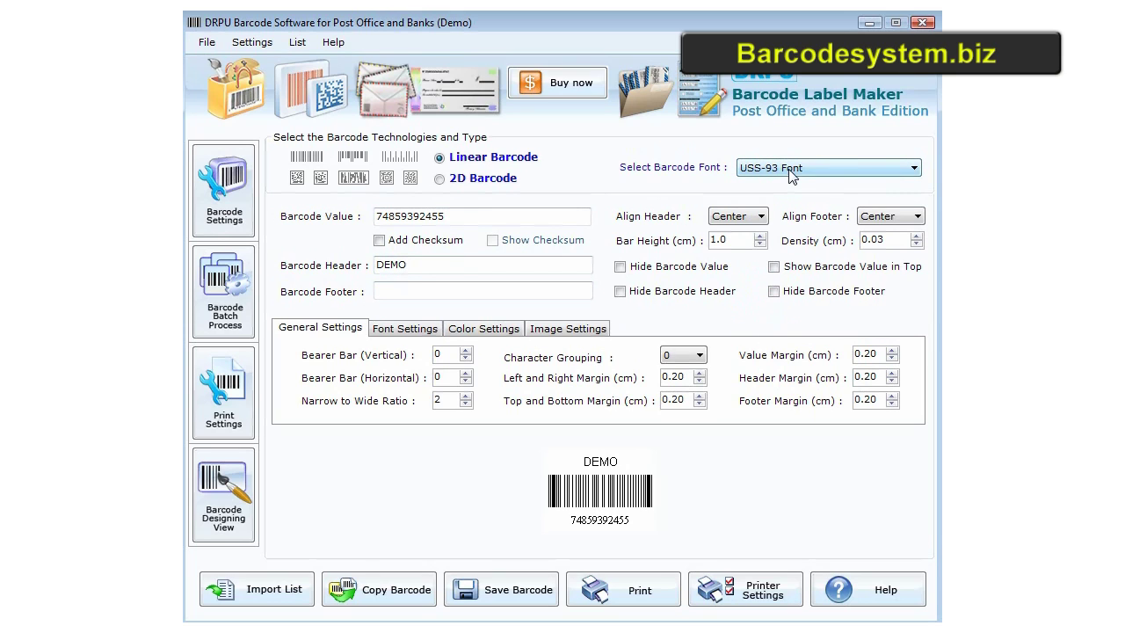
scroll(791, 175, "up", 1)
scroll(789, 176, "up", 2)
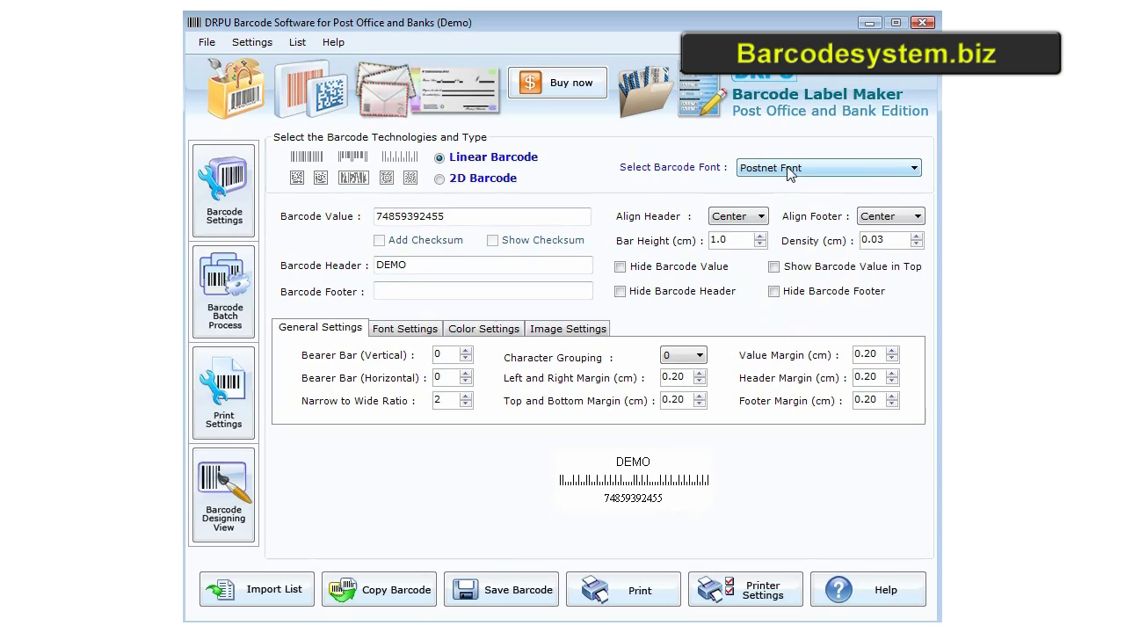
scroll(790, 174, "up", 1)
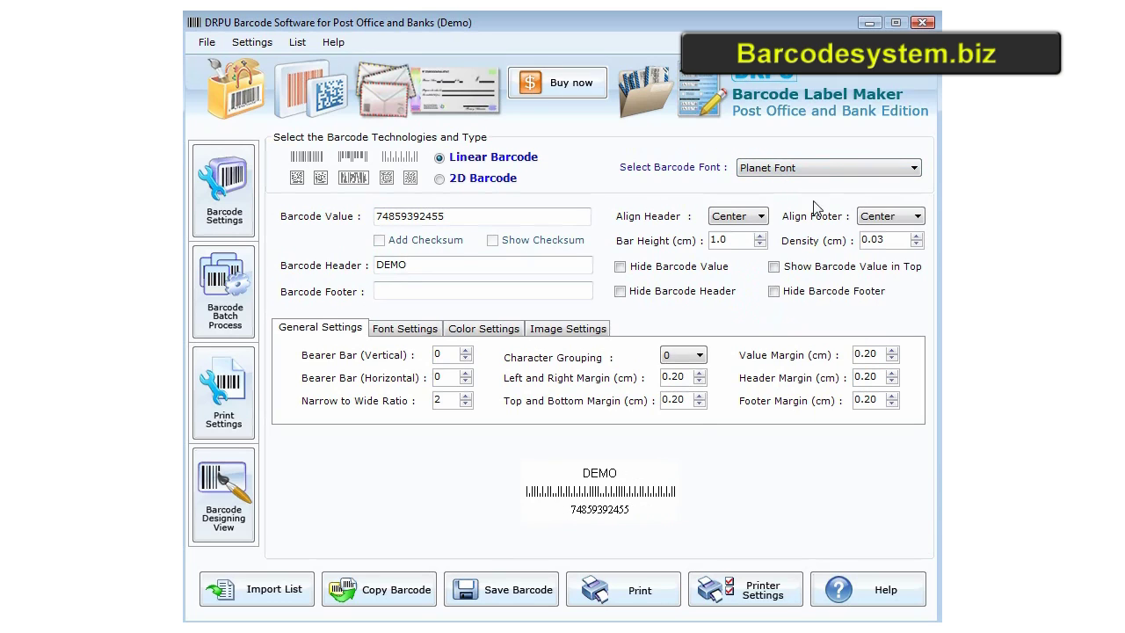
left_click(802, 172)
left_click(802, 171)
- Switch the barcode technology to 2D Barcode and choose the MICR Font
left_click(471, 181)
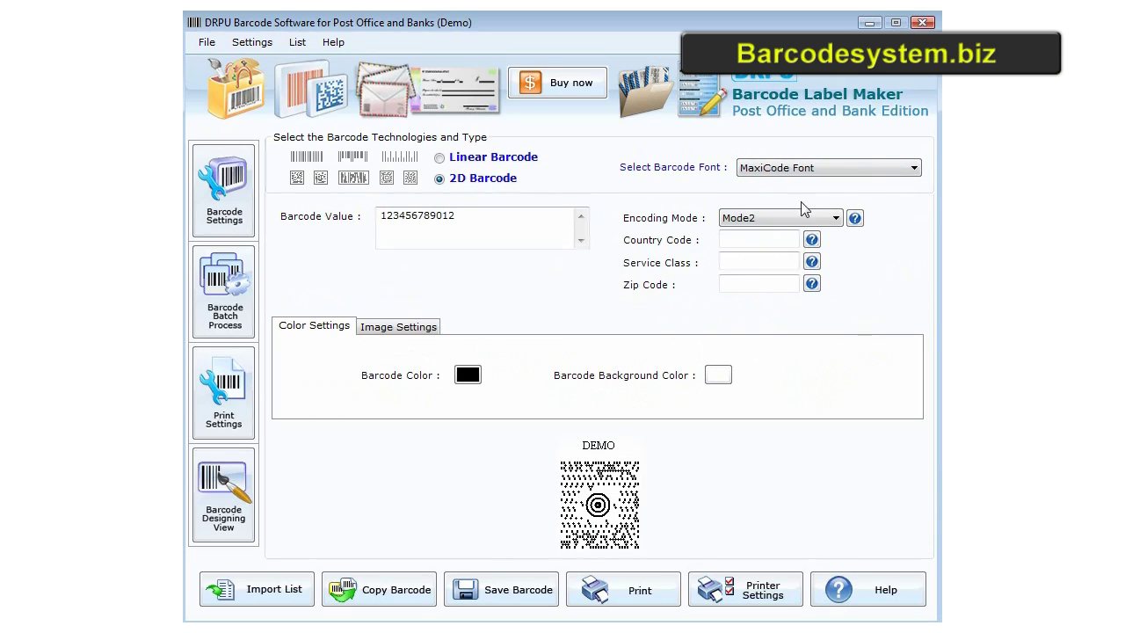
left_click(785, 174)
left_click(779, 194)
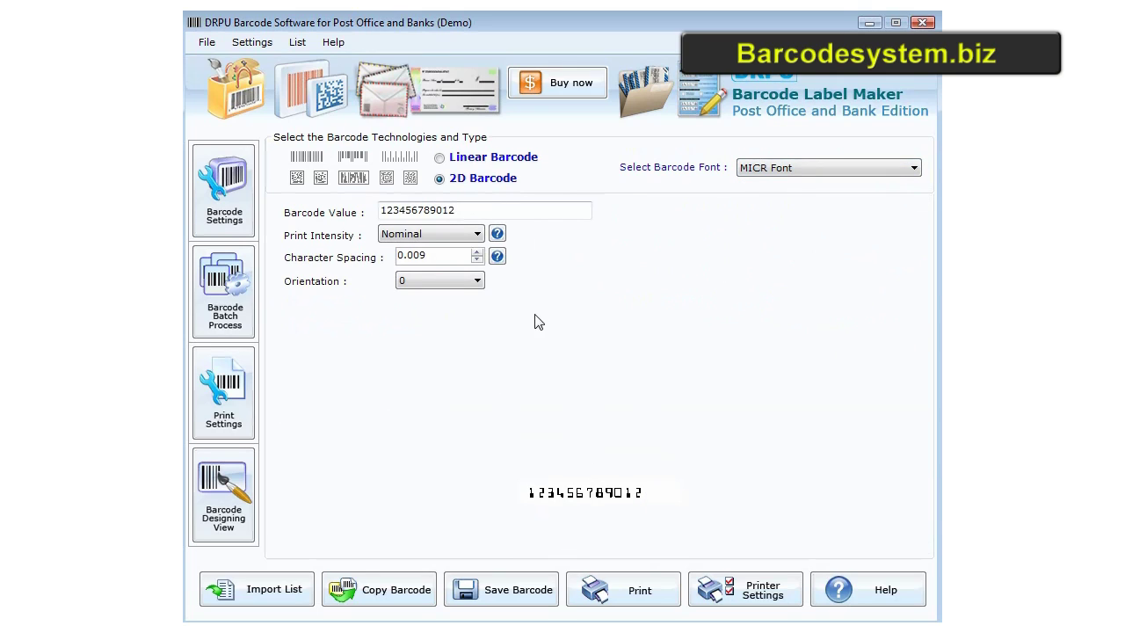
- Increase the MICR barcode's character spacing to 0.021
left_click(477, 252)
left_click(477, 252)
left_click(478, 255)
left_click(477, 255)
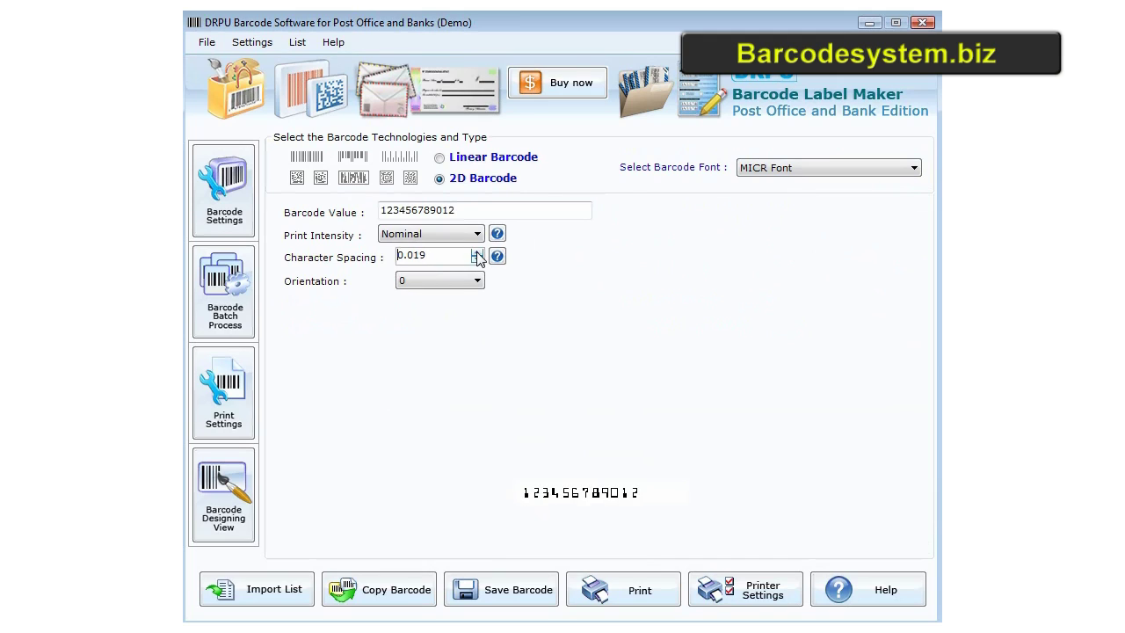
left_click(477, 255)
left_click_drag(463, 211, 349, 218)
left_click(469, 211)
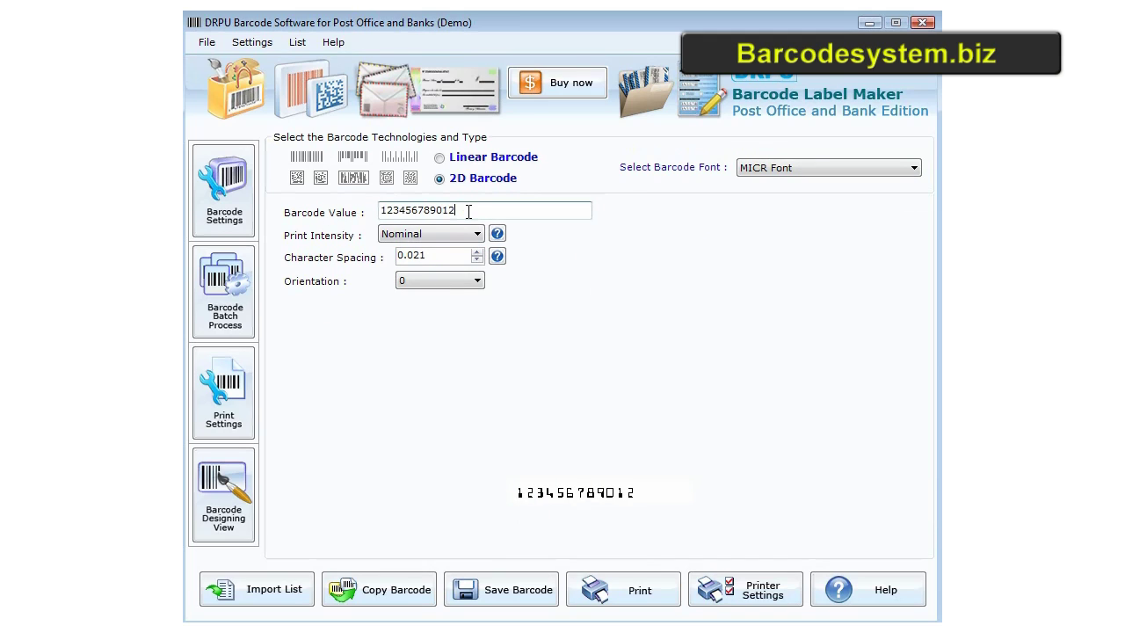
type("7578")
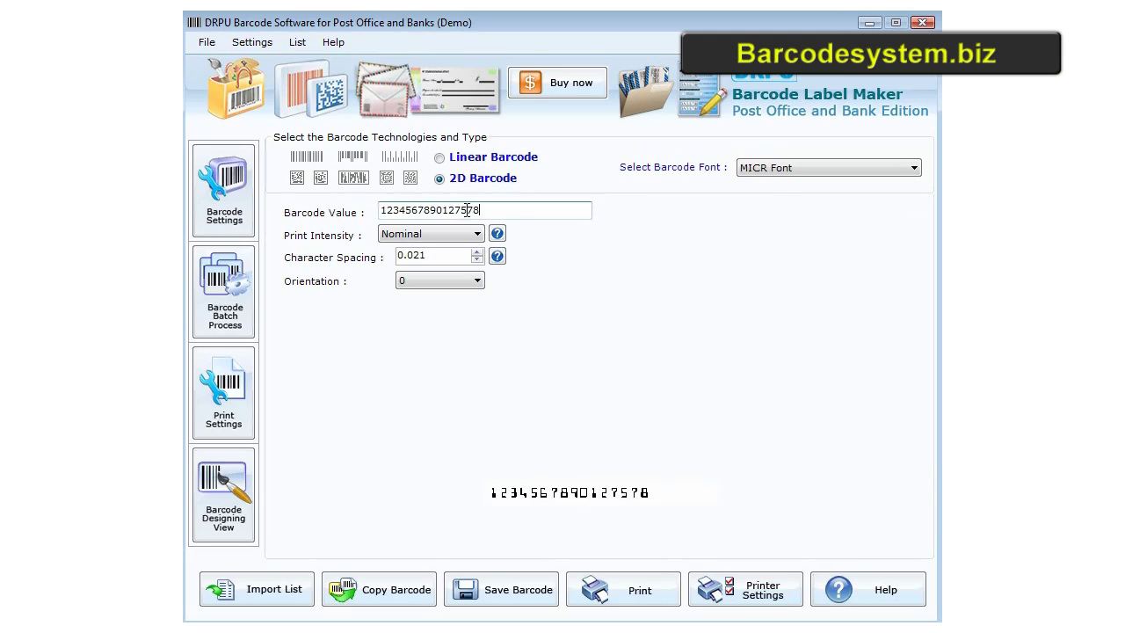
type("453")
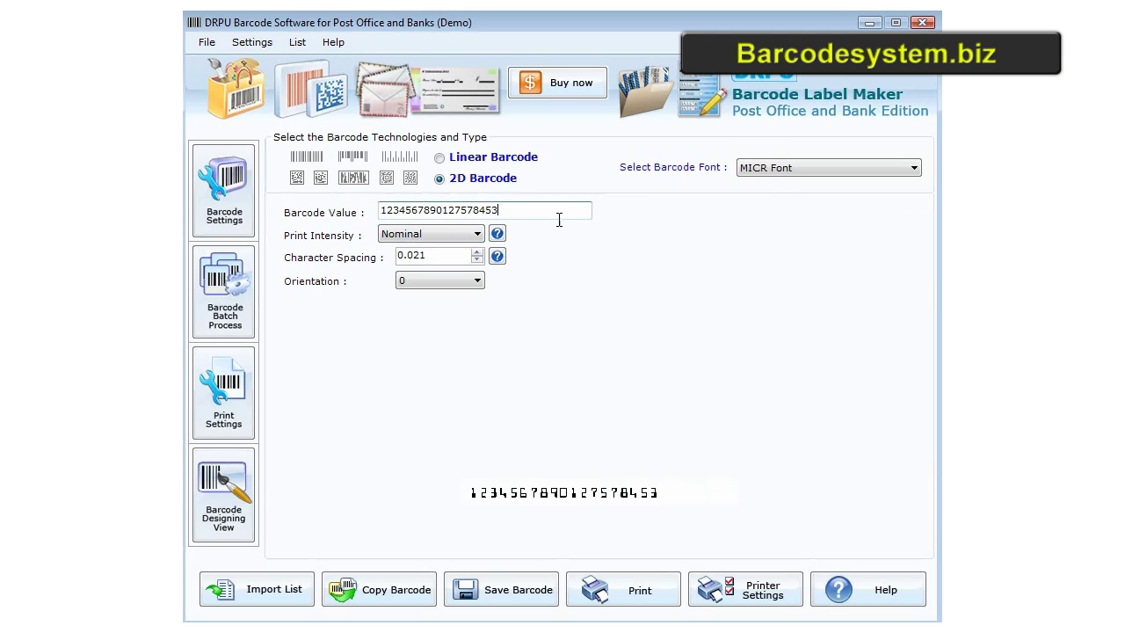
- Look through the orientation choices and try out the print intensity options for the MICR barcode
left_click(477, 282)
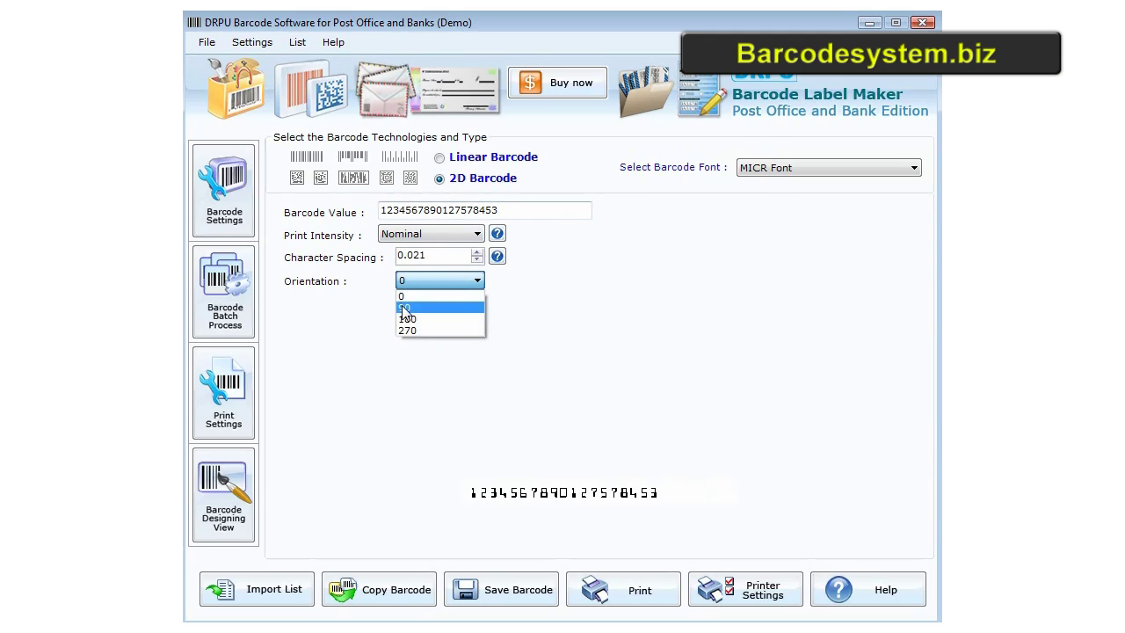
left_click(545, 316)
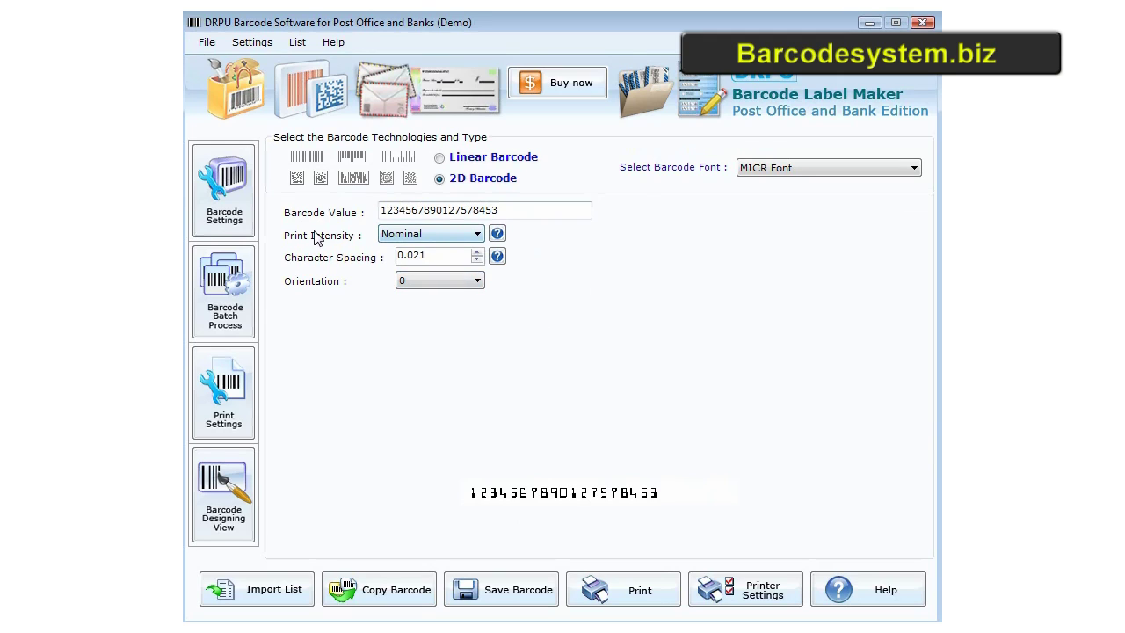
left_click(439, 234)
left_click(431, 273)
left_click(444, 234)
left_click(434, 250)
- In the barcode batch process, create a sequential value list with prefix 43, range 345 to 390 and suffix 76
left_click(225, 315)
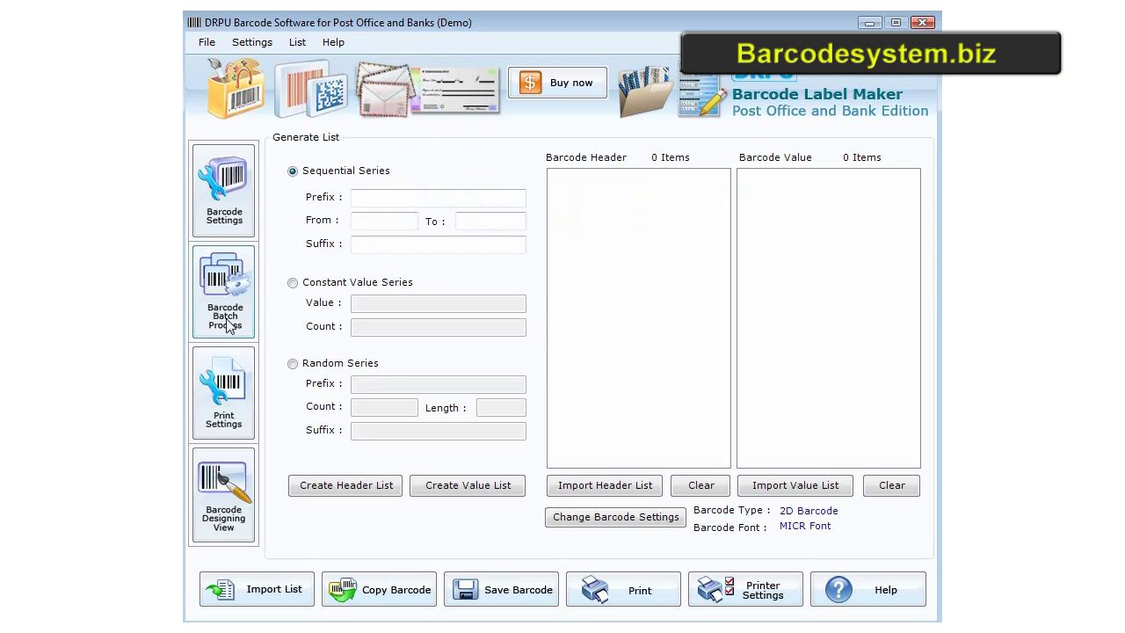
left_click(368, 200)
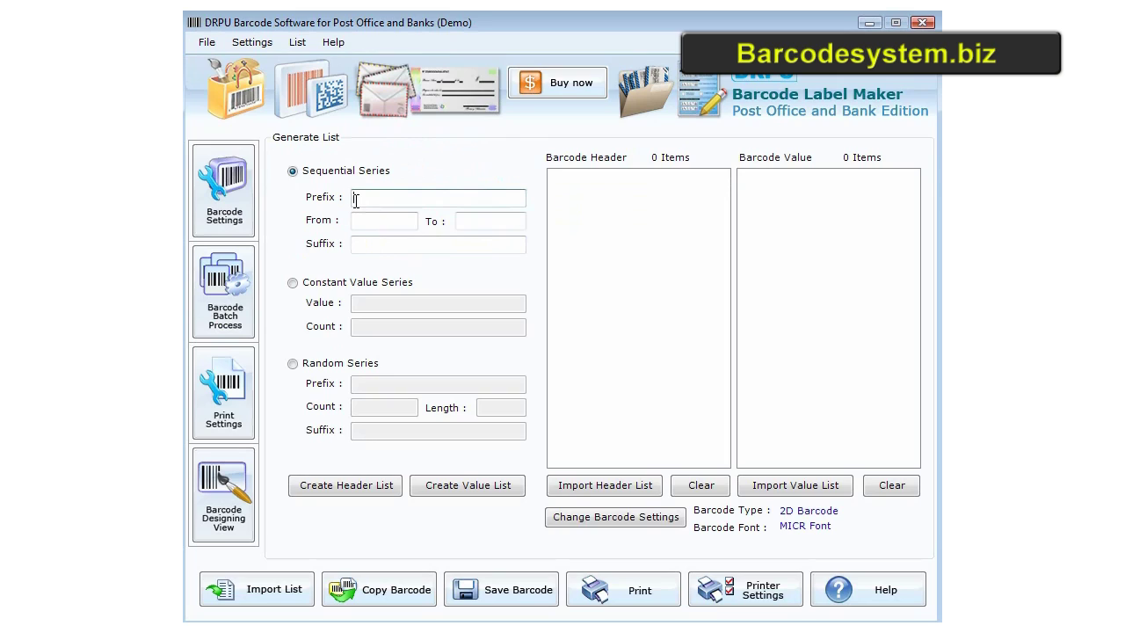
left_click(361, 242)
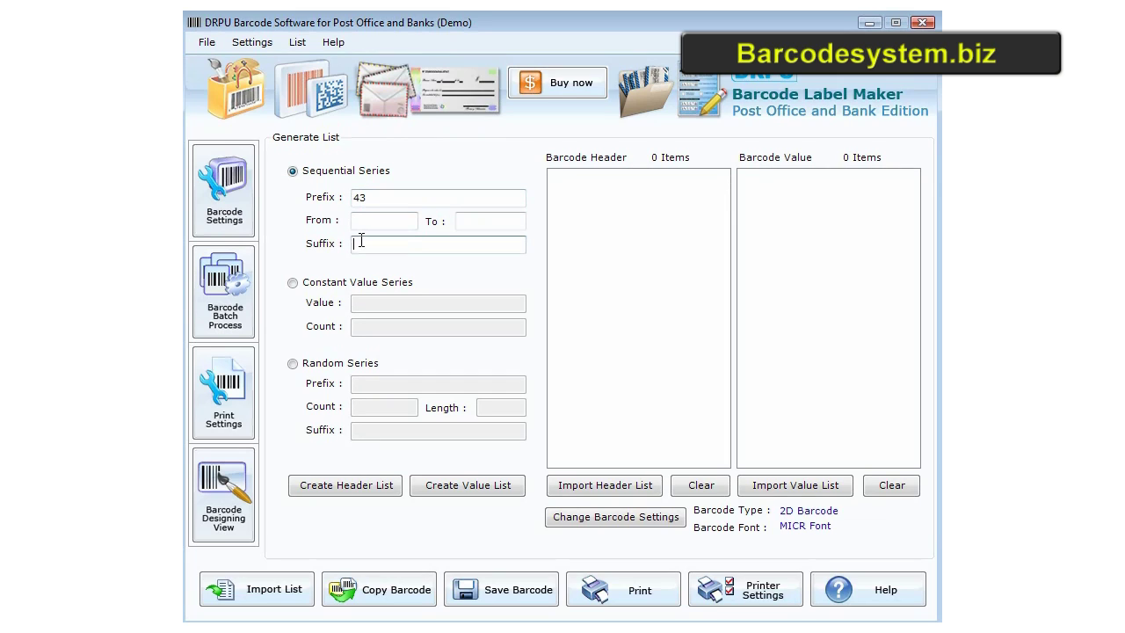
left_click(374, 224)
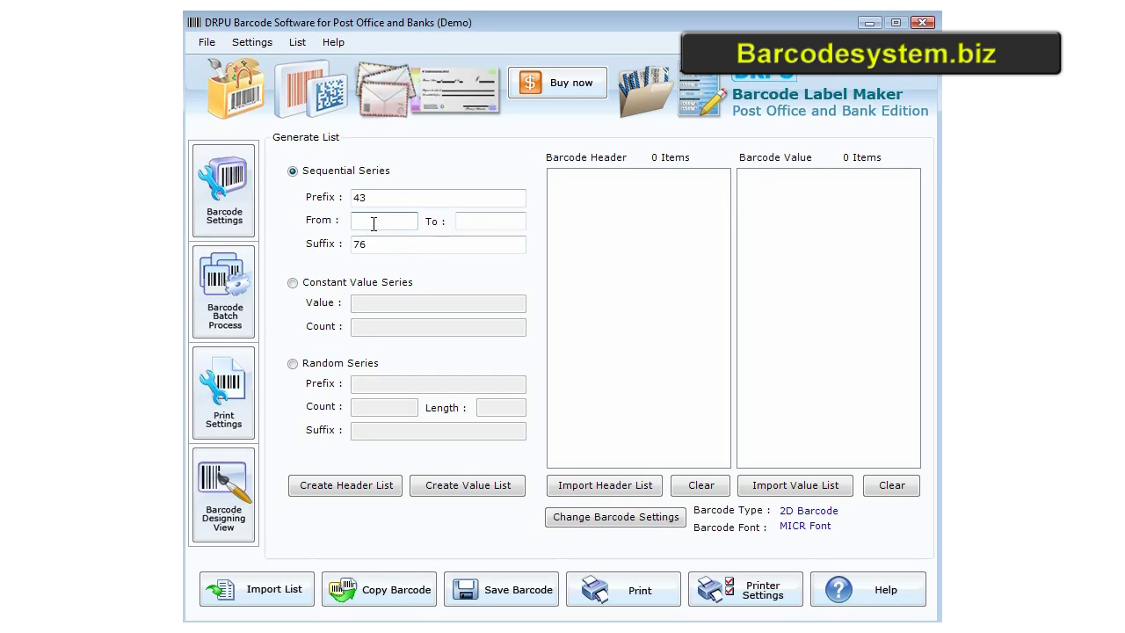
left_click(465, 219)
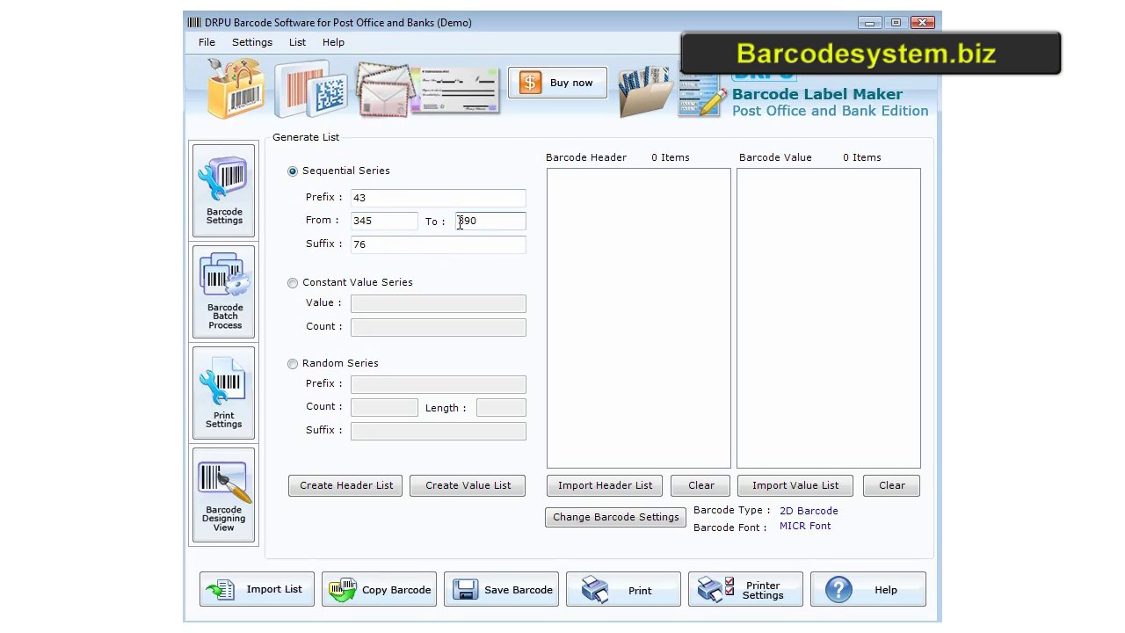
left_click(470, 490)
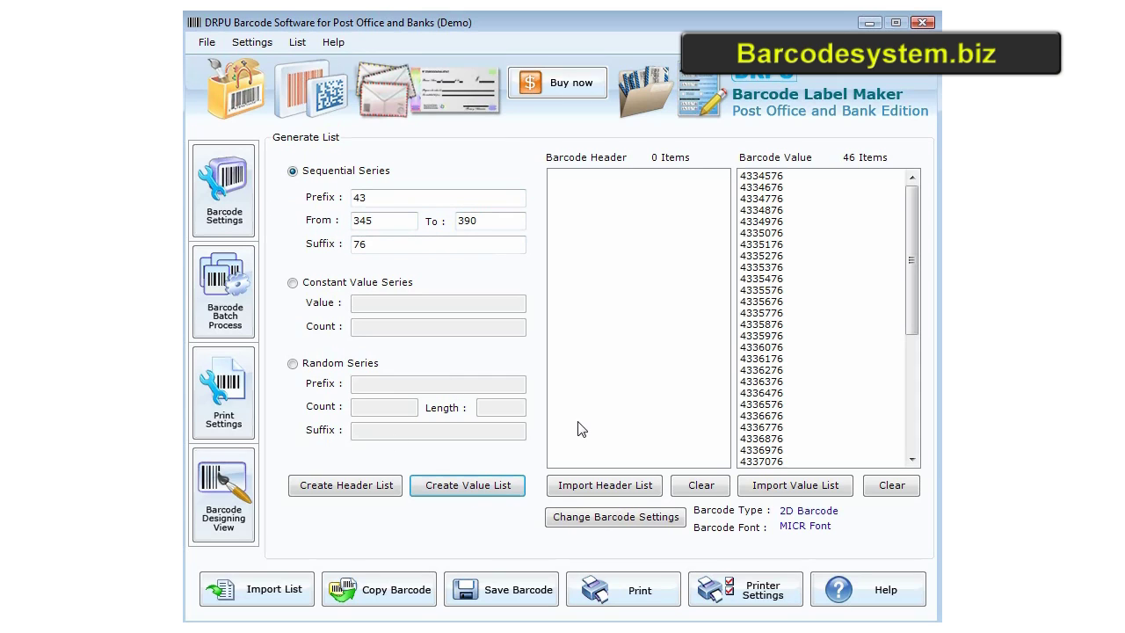
left_click_drag(912, 260, 917, 211)
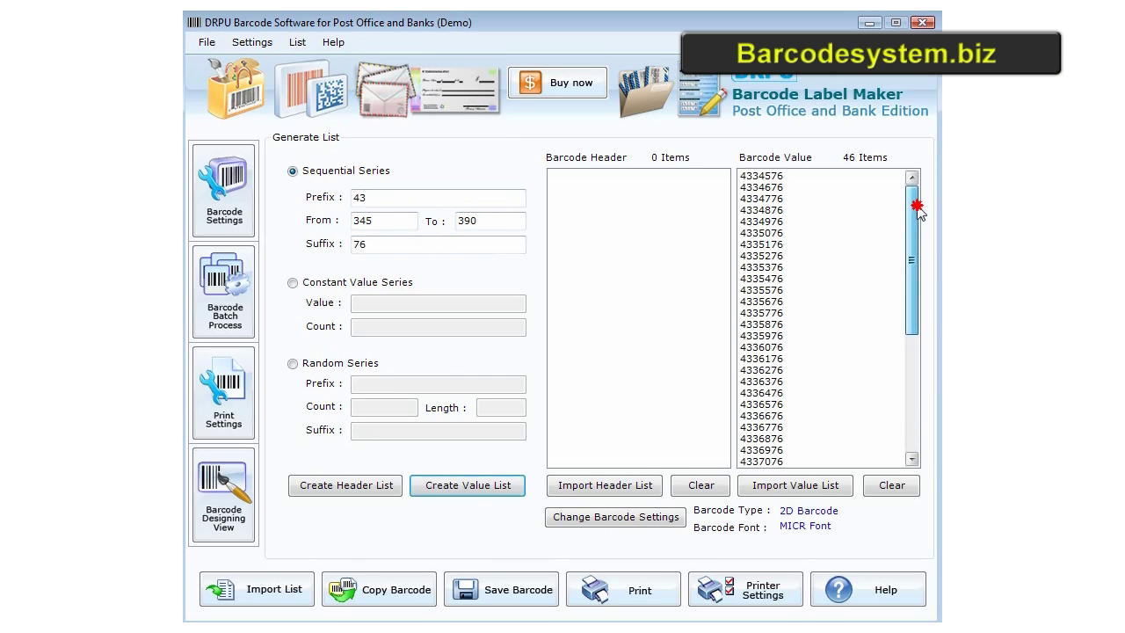
- Create a constant value list of barcodes with the value 765436 and a count of 30
left_click(313, 283)
left_click(376, 302)
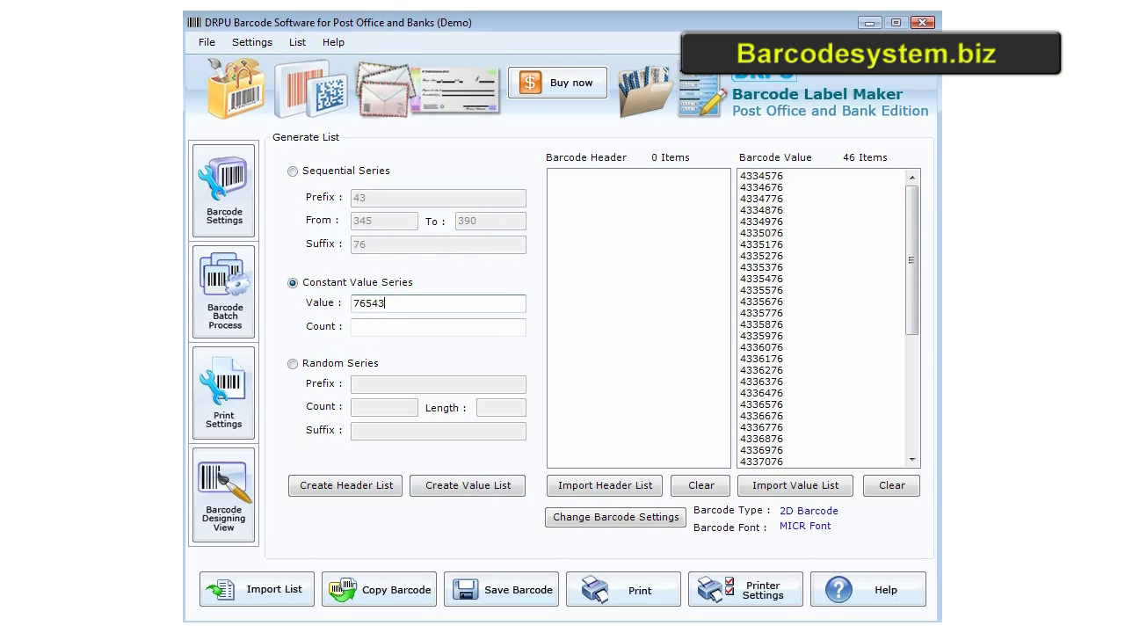
left_click(392, 326)
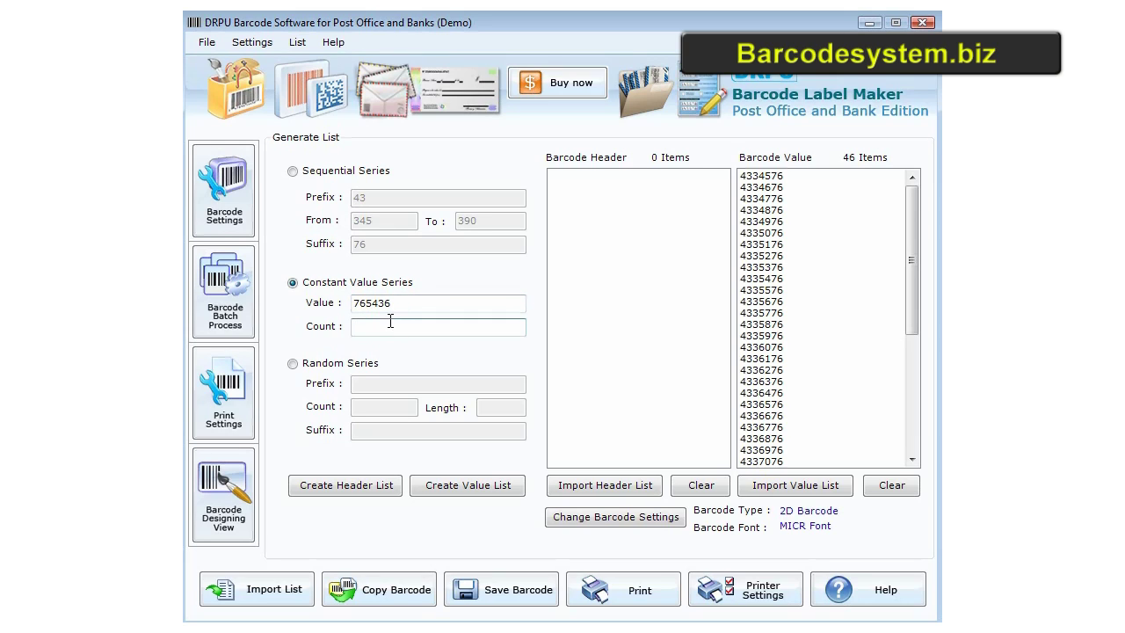
type("30")
left_click(445, 486)
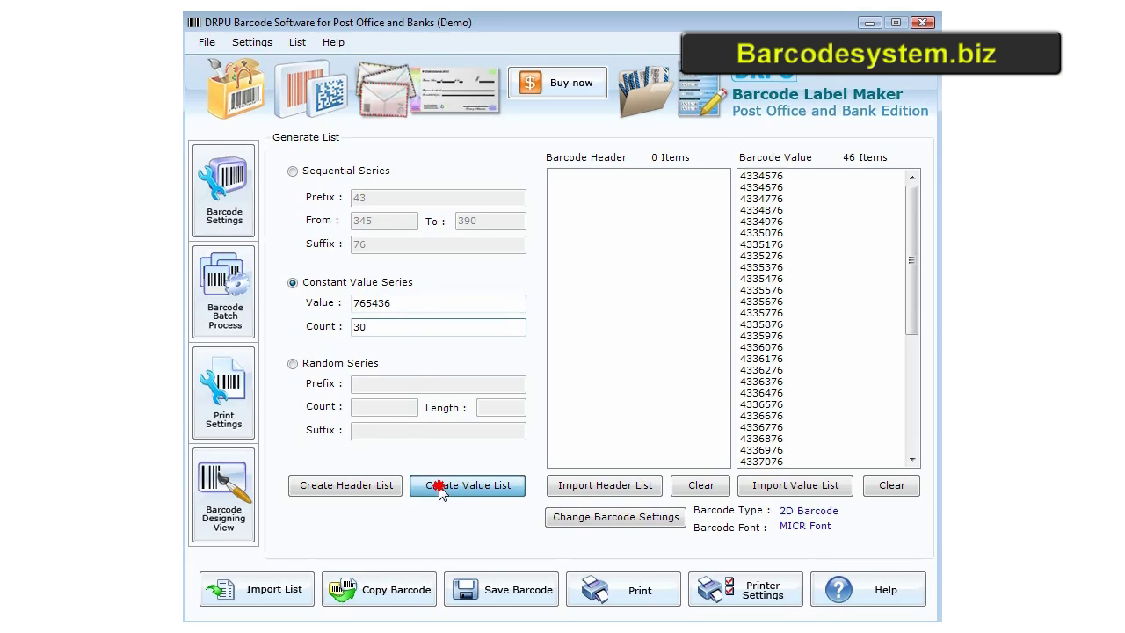
left_click_drag(911, 327, 908, 262)
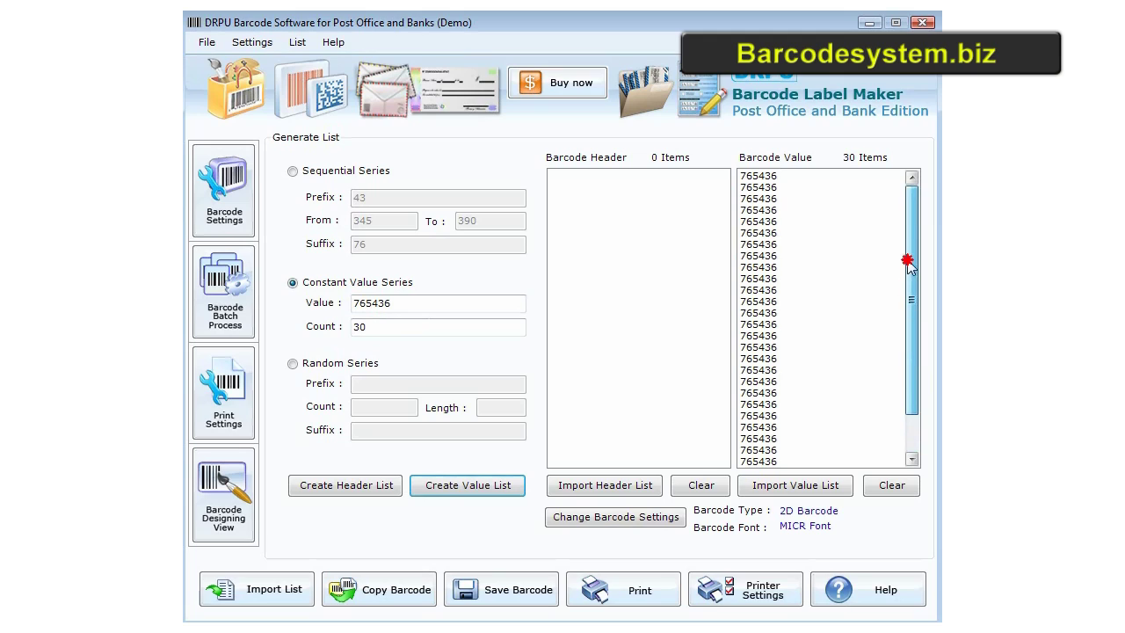
- Create a random value list with prefix 56, count 20, length 6 and suffix 897
left_click(339, 364)
left_click(384, 384)
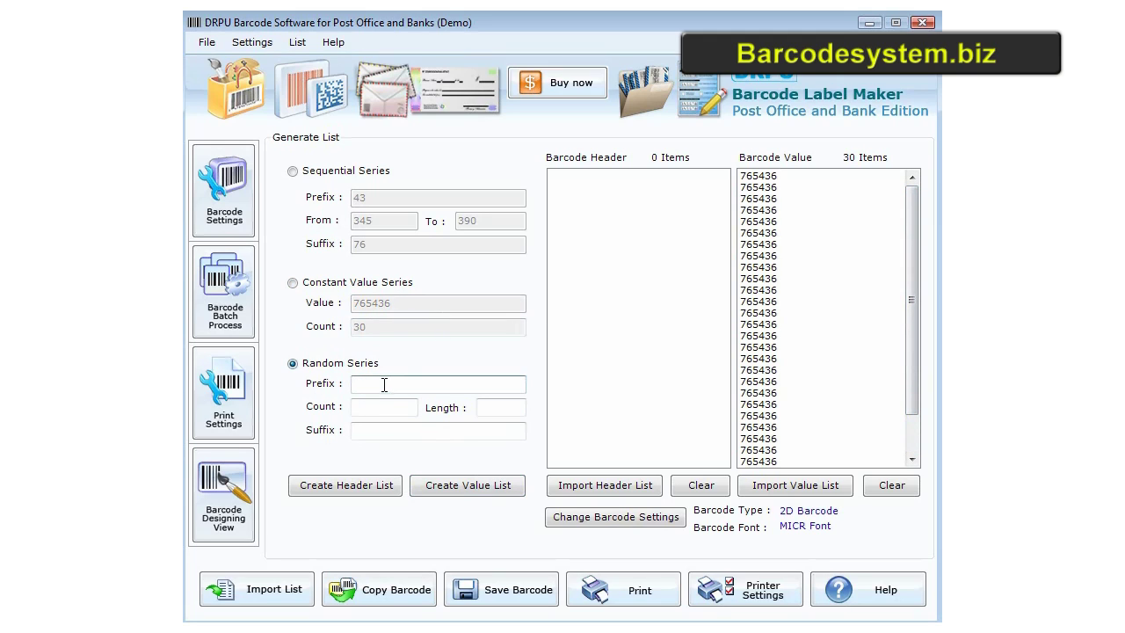
type("56")
left_click(383, 430)
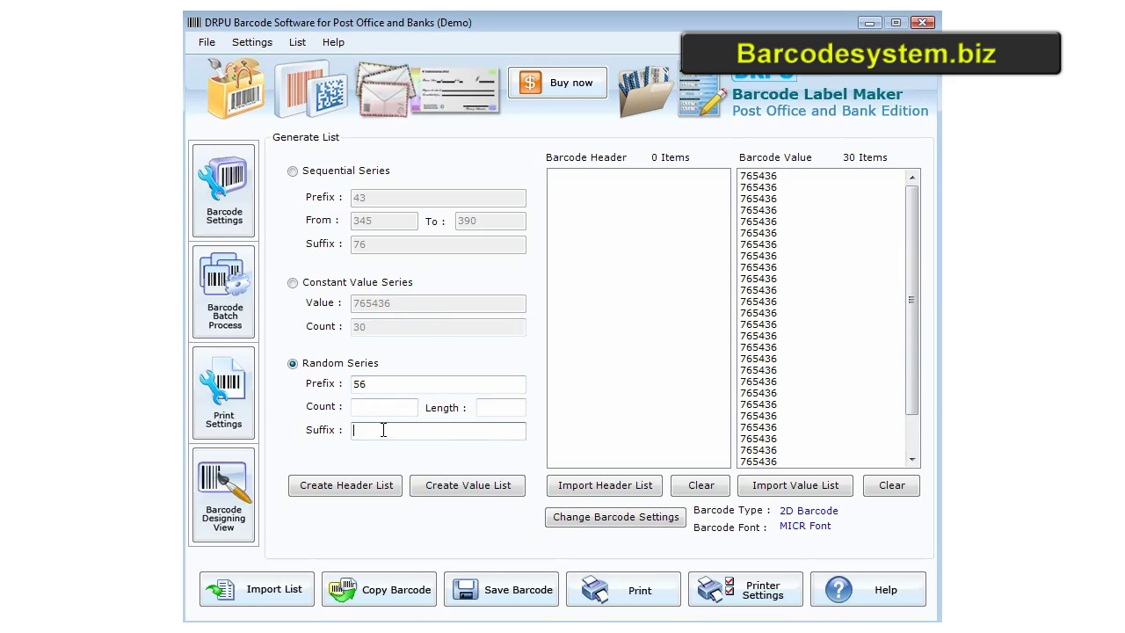
left_click(381, 412)
left_click(498, 411)
left_click(453, 486)
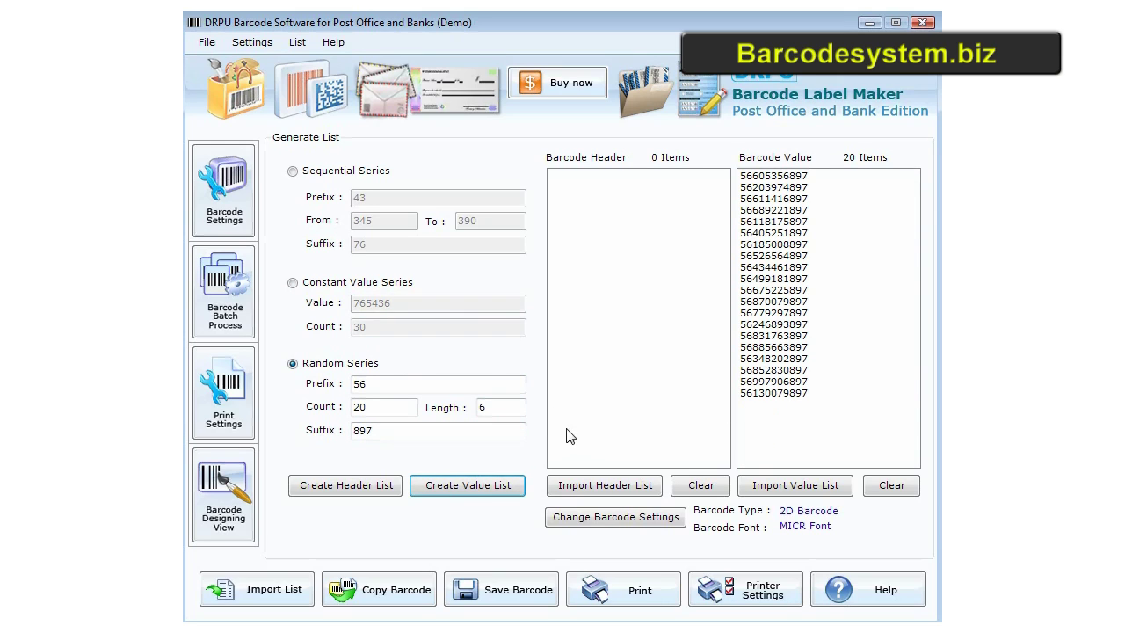
- Set the number of barcode rows per page to 3 in the print settings
left_click(225, 426)
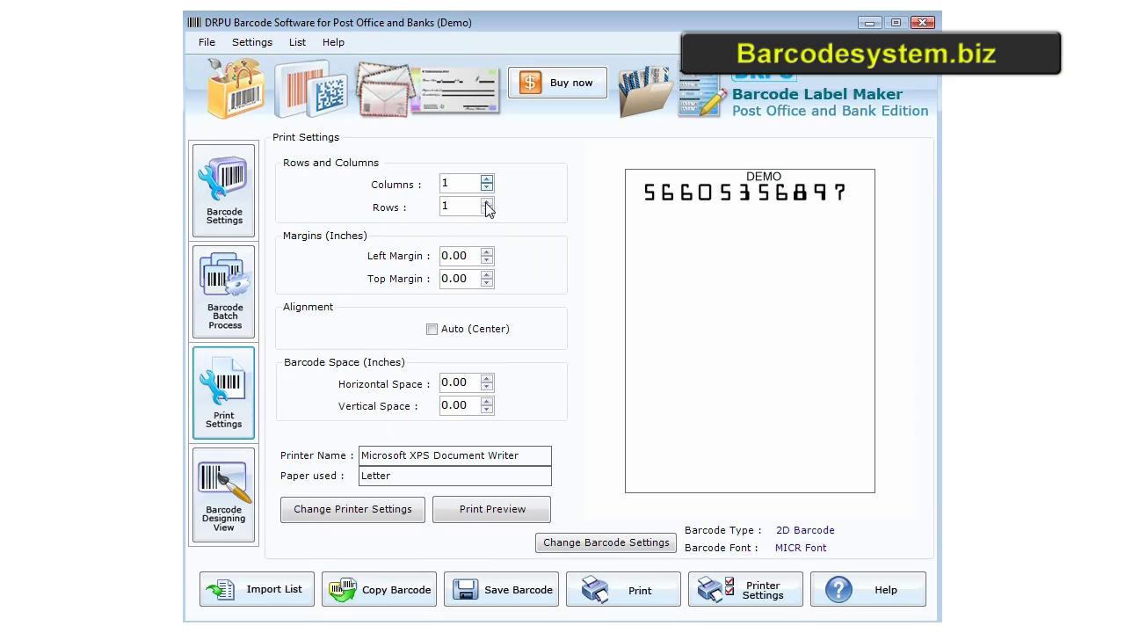
double_click(450, 206)
type("3")
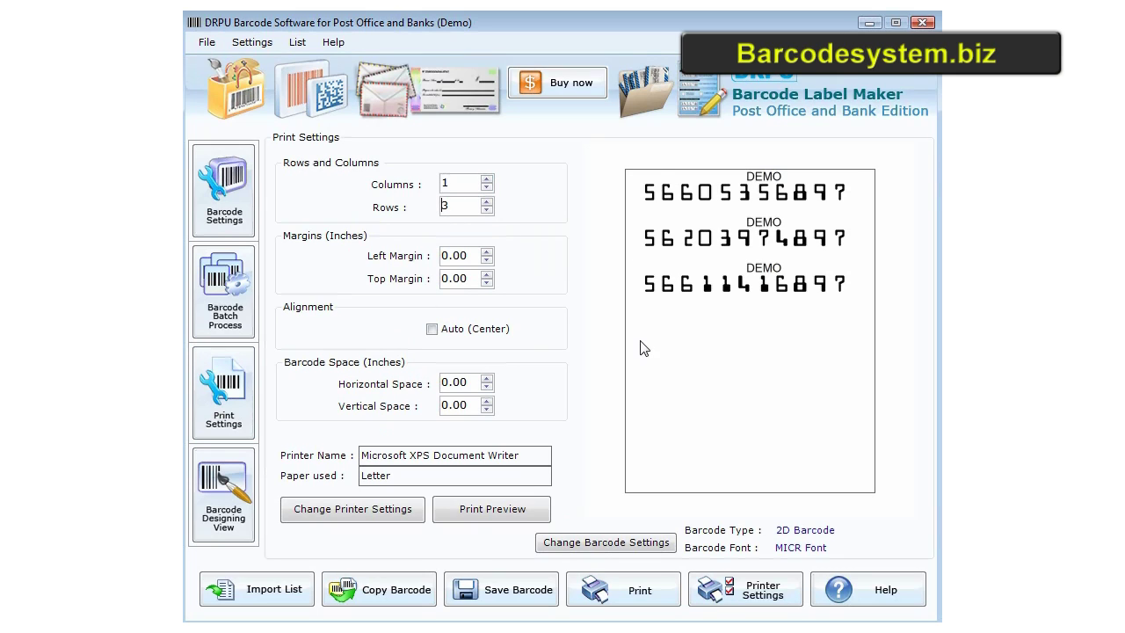
- Preview the printed barcode page at 100% zoom and close the preview
left_click(497, 517)
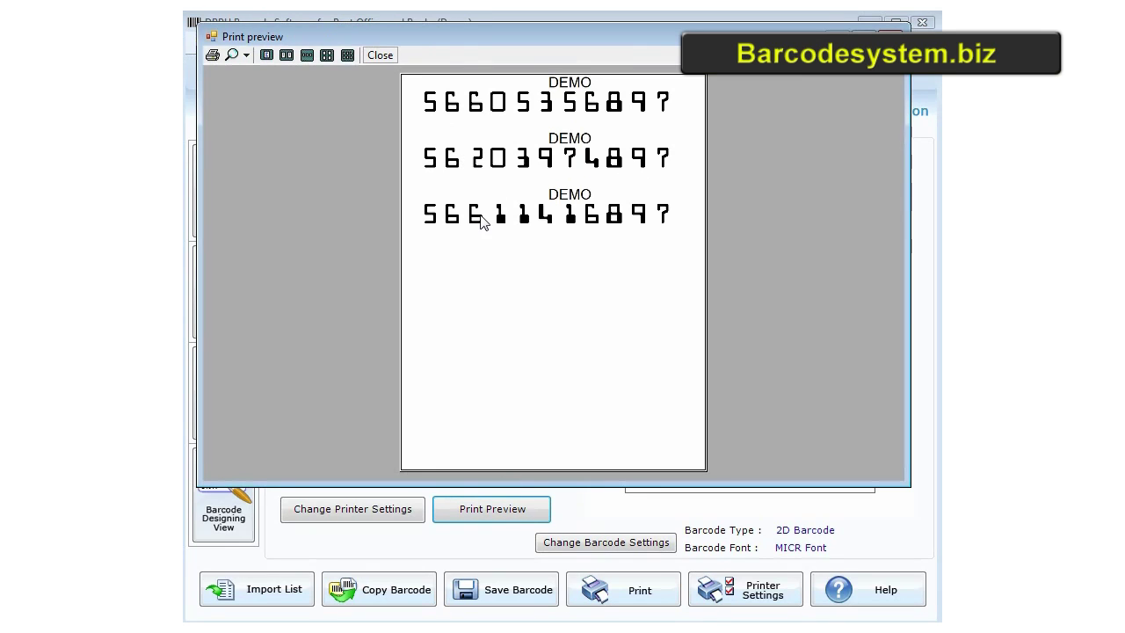
left_click(245, 55)
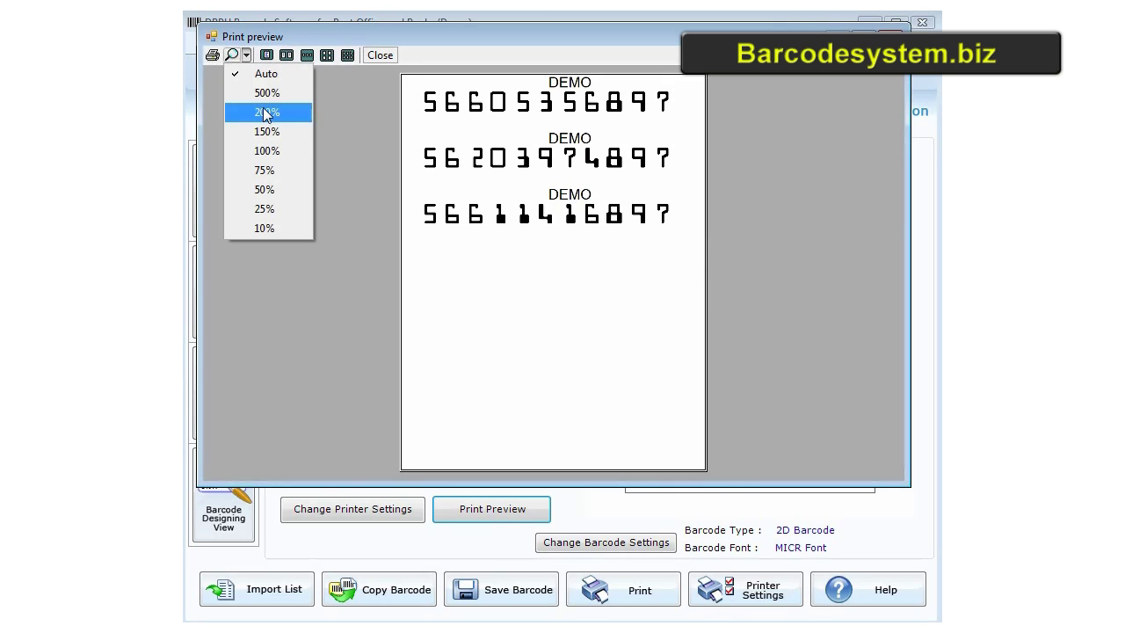
left_click(268, 151)
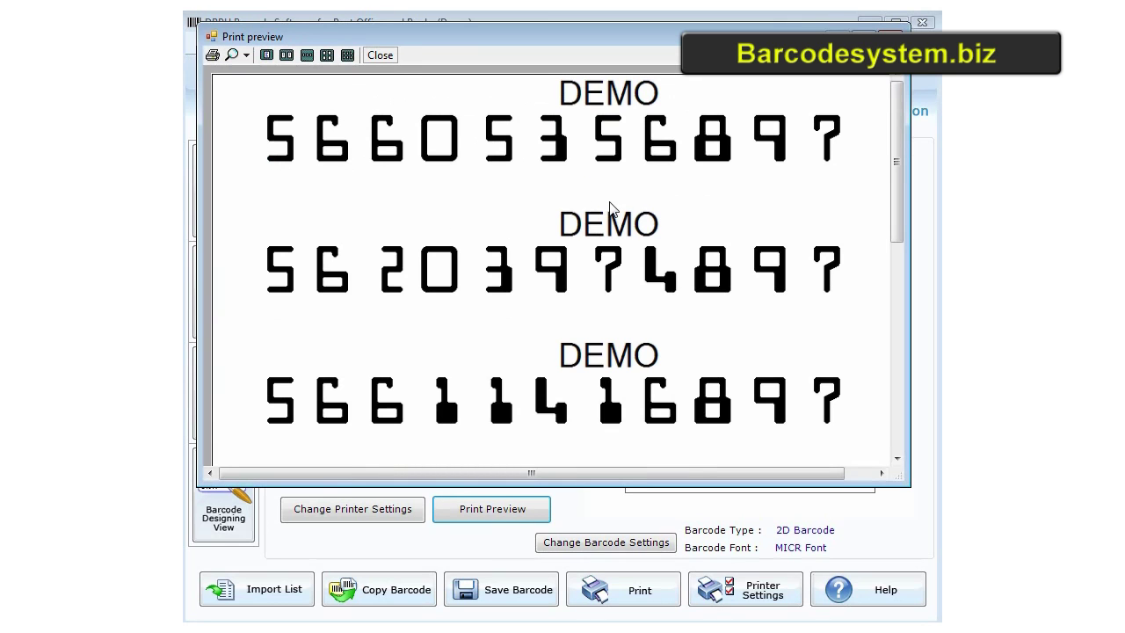
key("alt+F4")
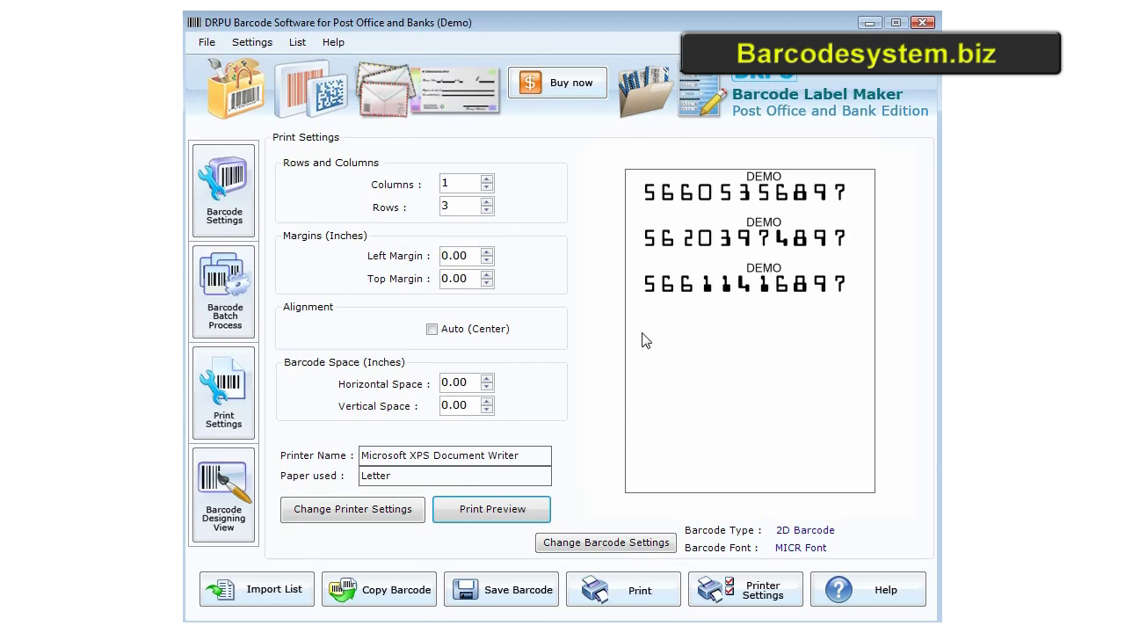
- Switch to the Barcode Designing view and create a rectangular label 88 mm high and about 180 mm wide
left_click(225, 523)
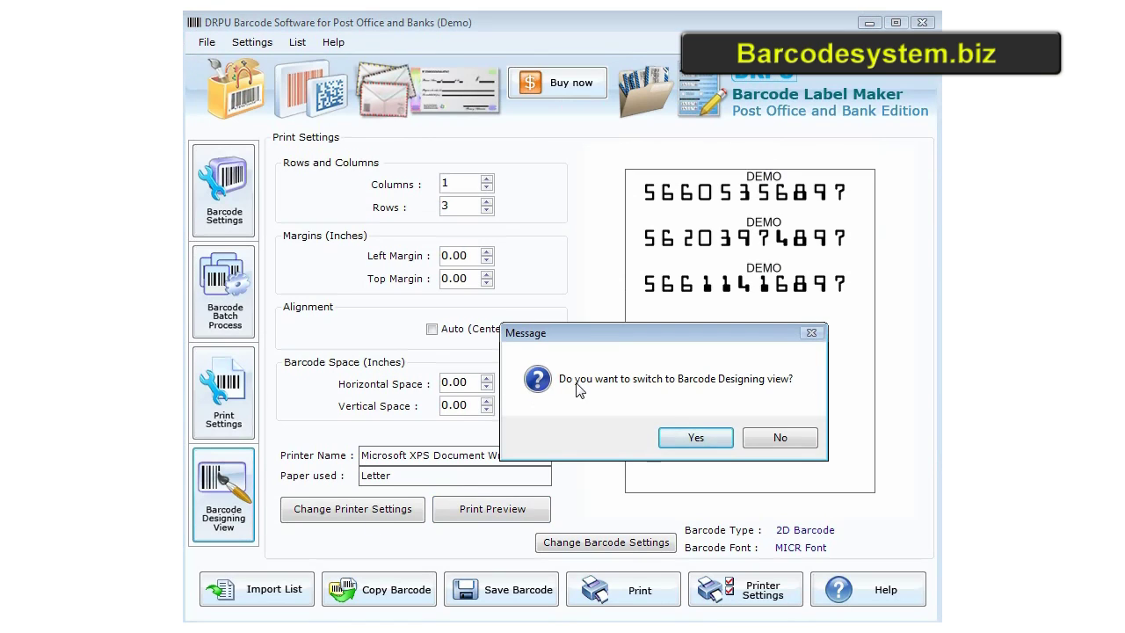
left_click(695, 437)
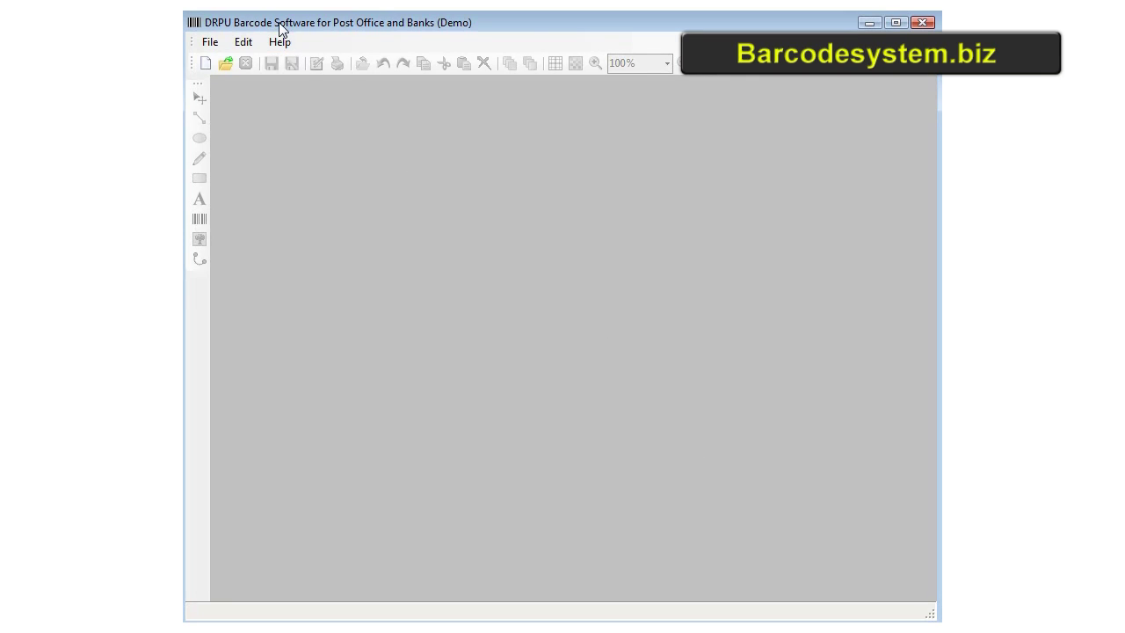
left_click(216, 44)
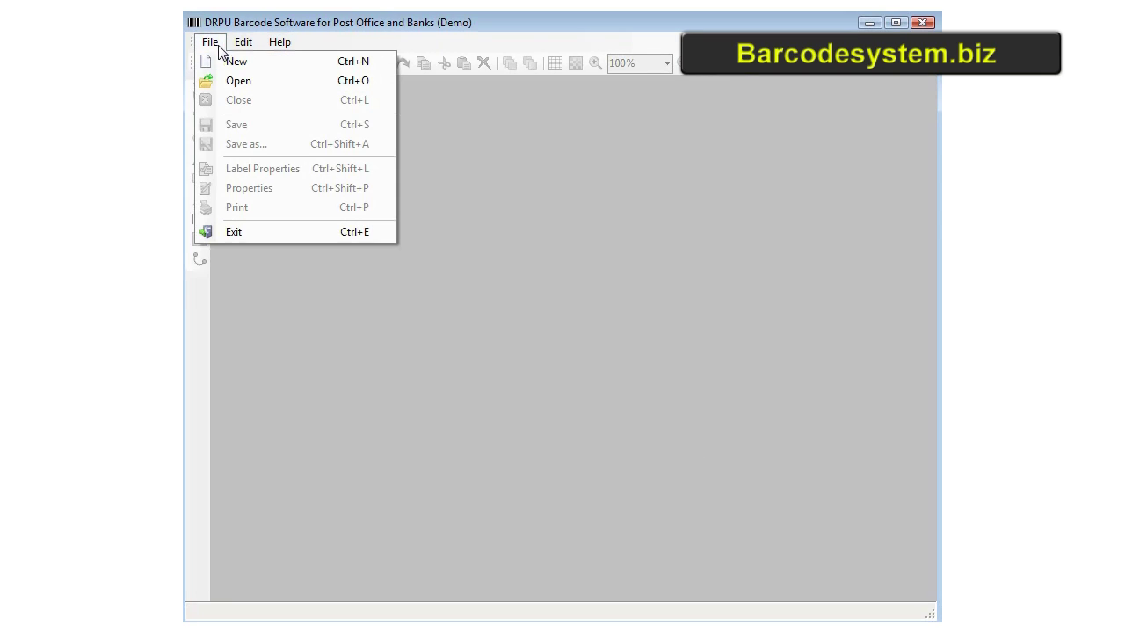
left_click(235, 63)
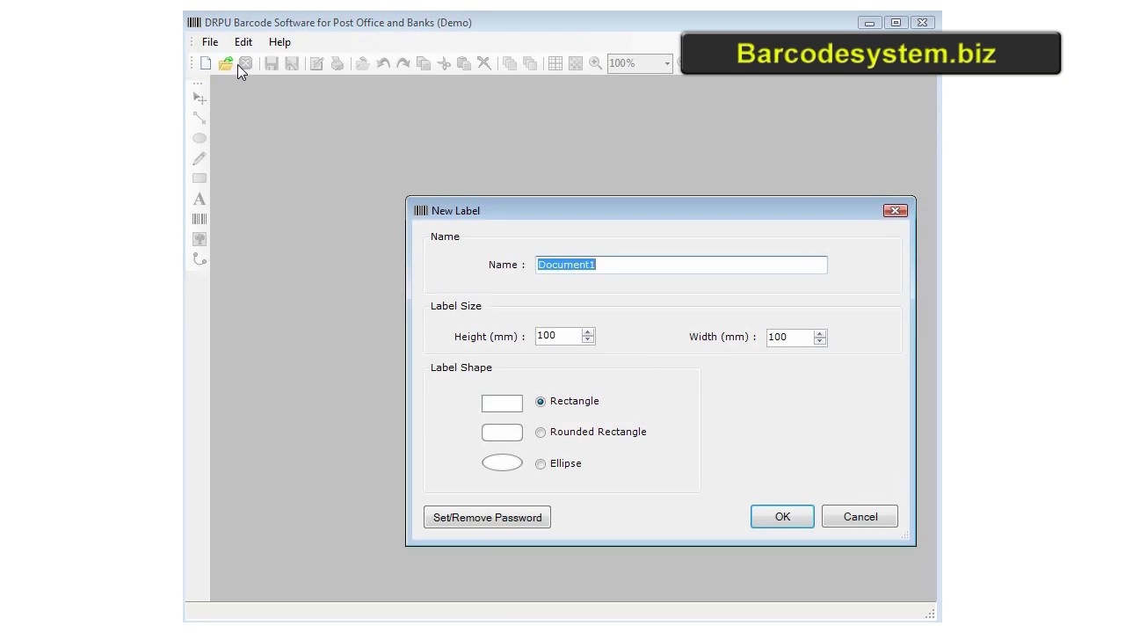
double_click(567, 334)
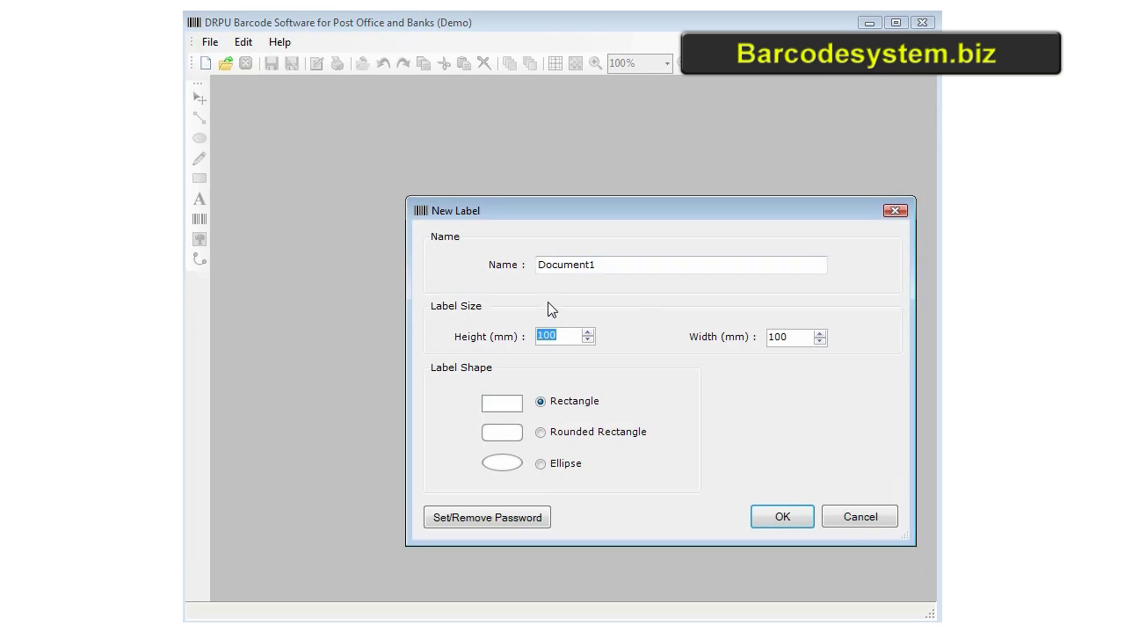
type("88")
key("Tab")
type("1")
left_click(769, 514)
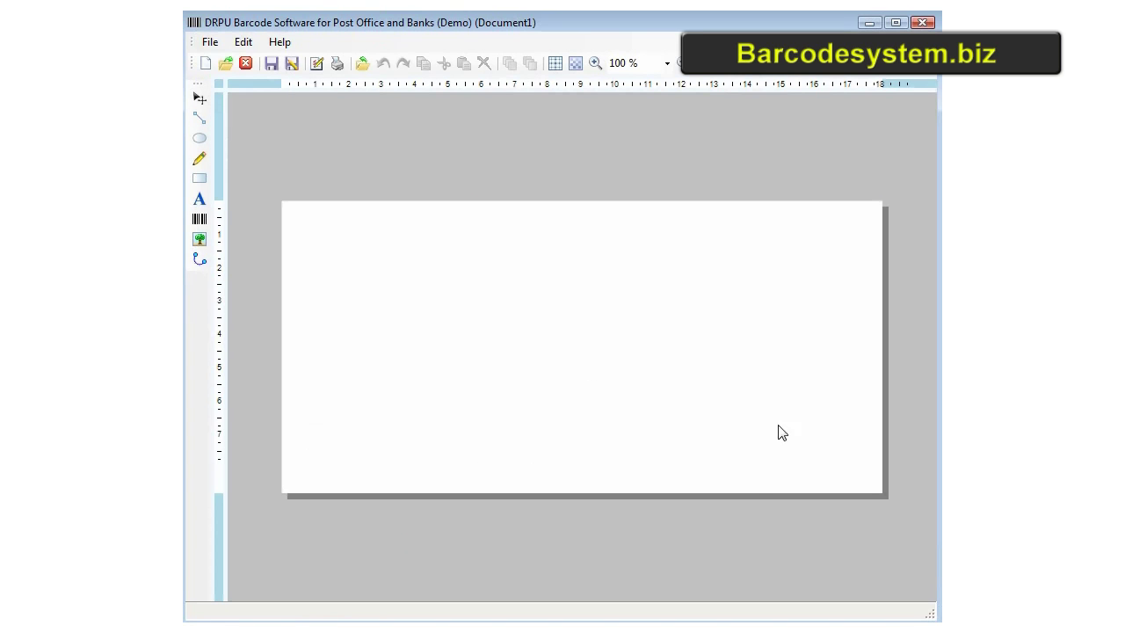
- Insert the picture cheque.jpg from the barcode images folder and size it to cover the whole label
left_click(201, 239)
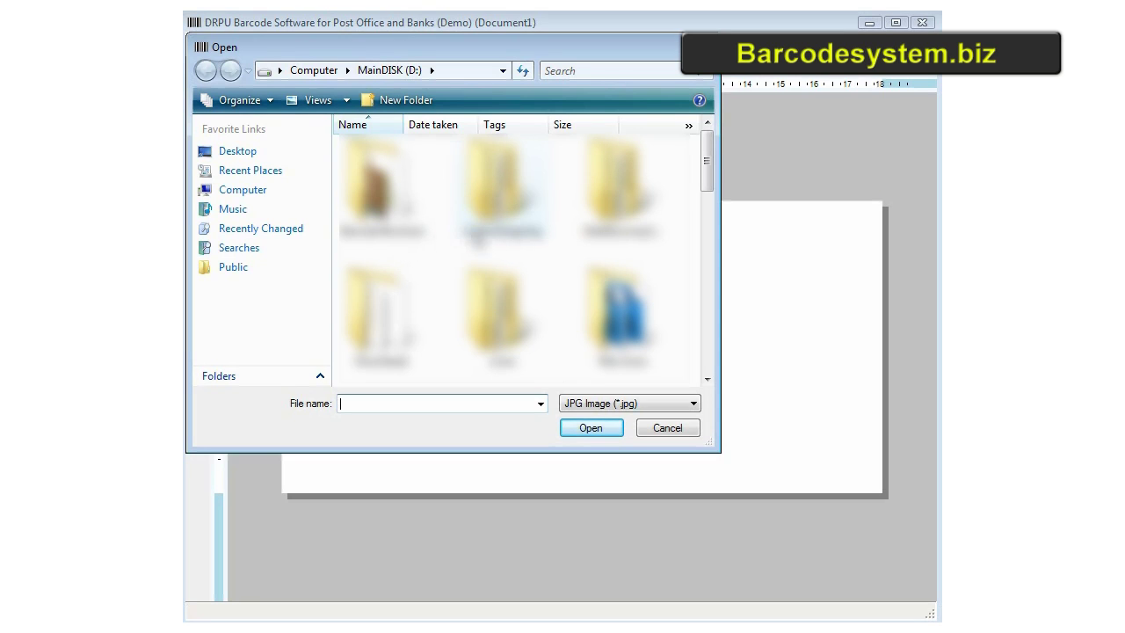
left_click(225, 191)
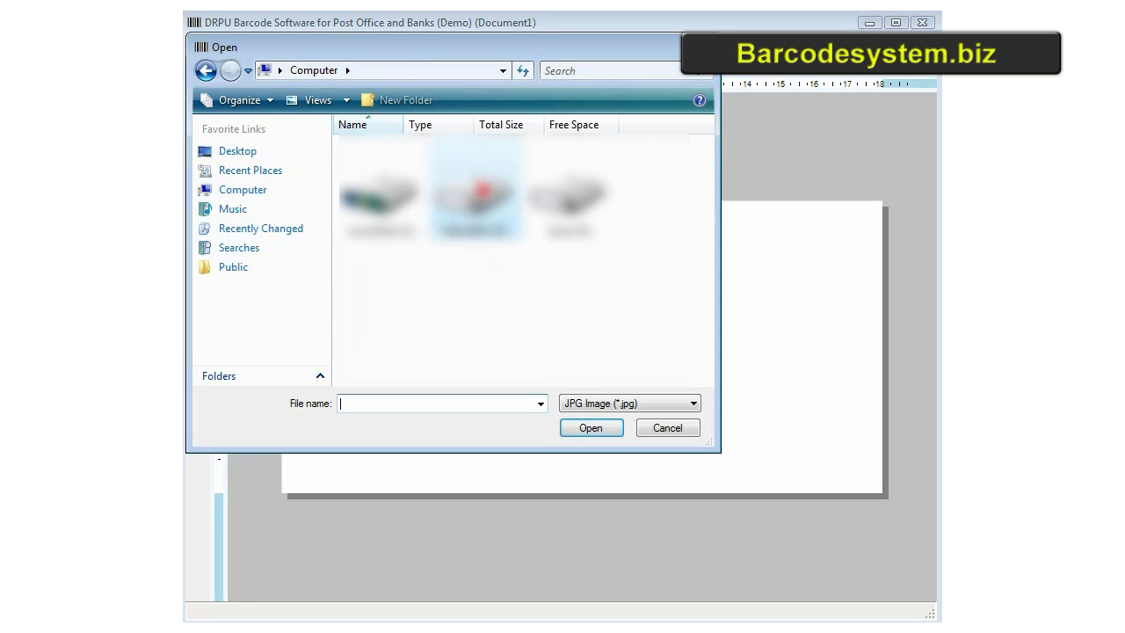
double_click(483, 192)
scroll(497, 187, "down", 3)
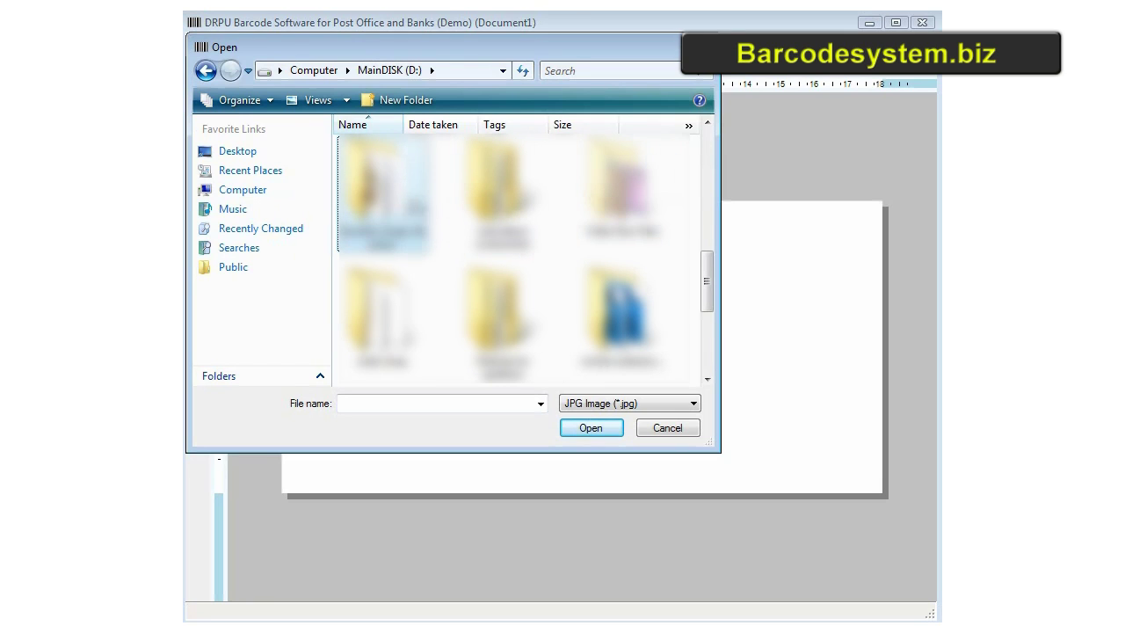
double_click(401, 208)
scroll(383, 175, "down", 3)
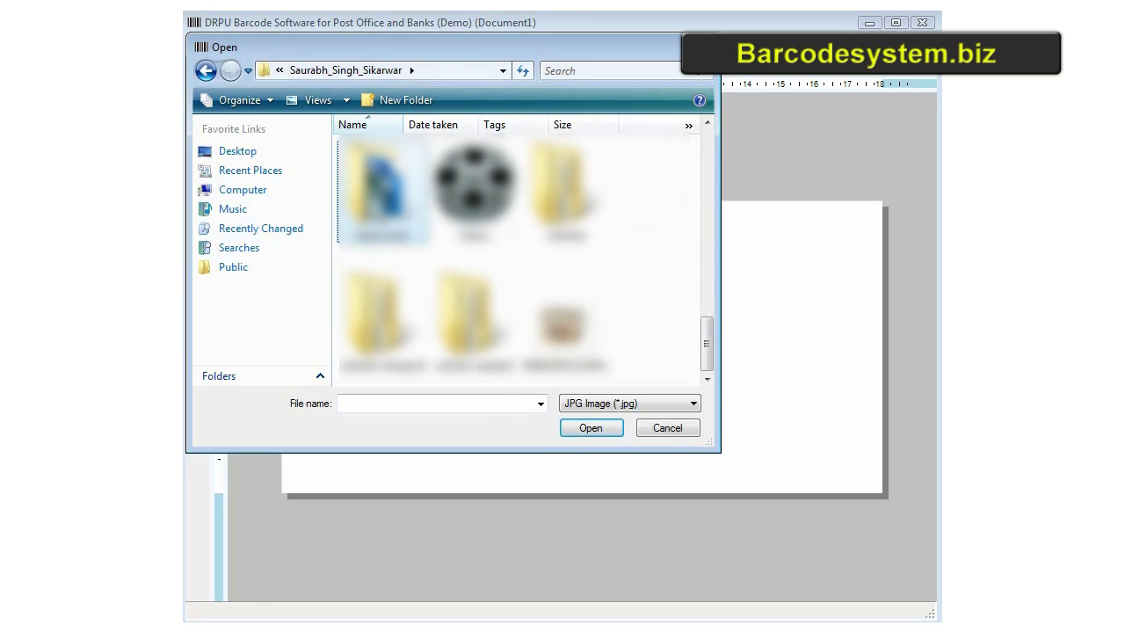
double_click(474, 189)
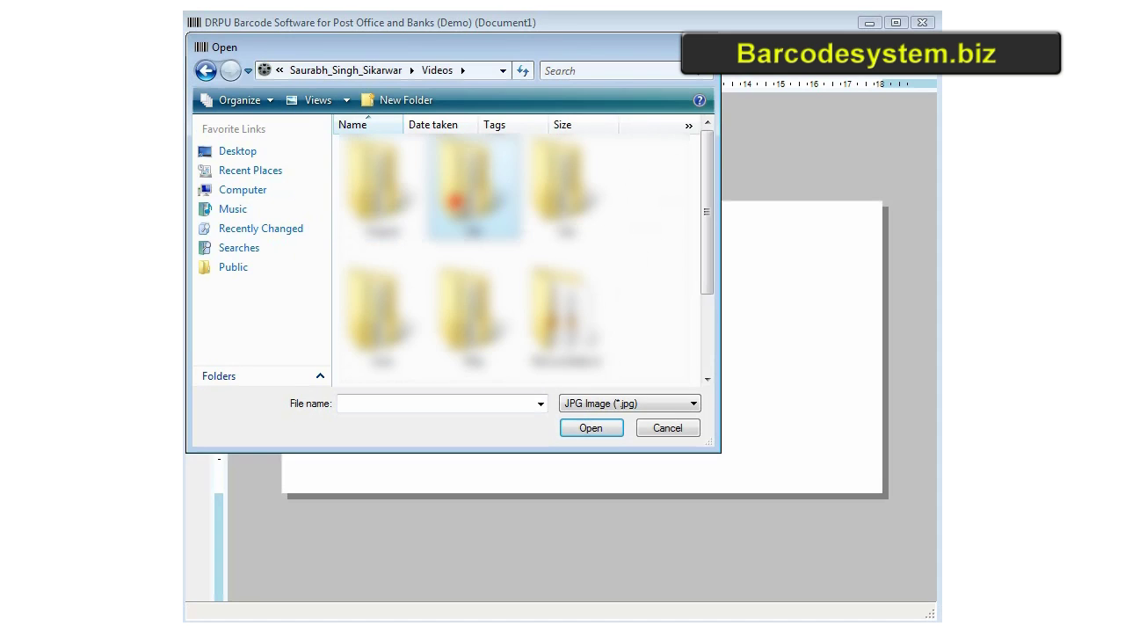
double_click(475, 189)
double_click(382, 190)
double_click(474, 189)
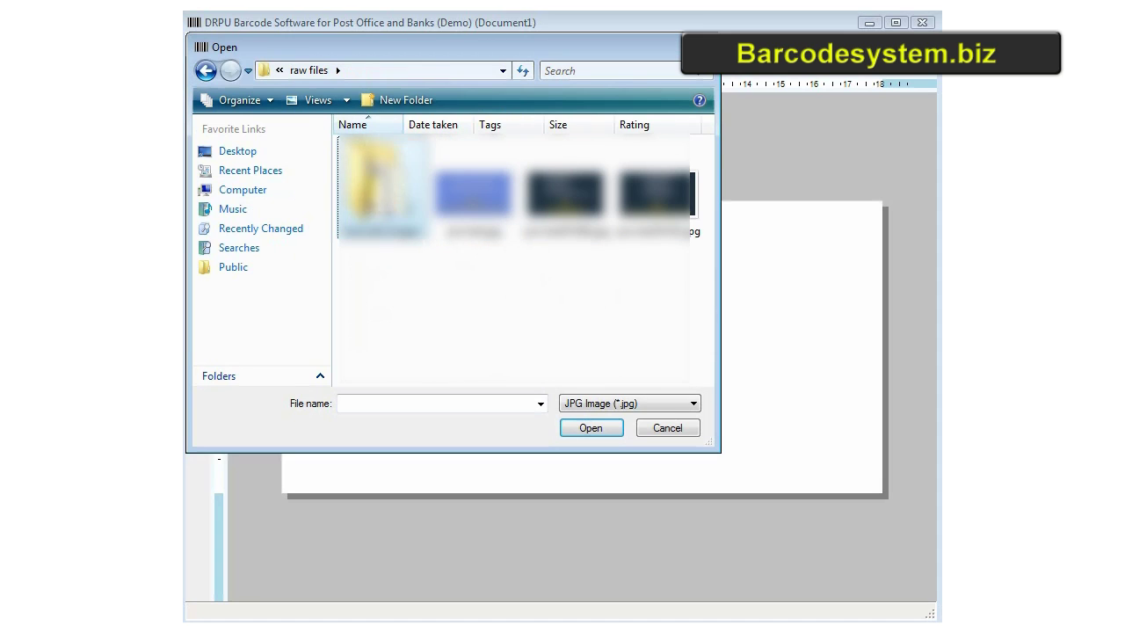
double_click(383, 189)
left_click(474, 189)
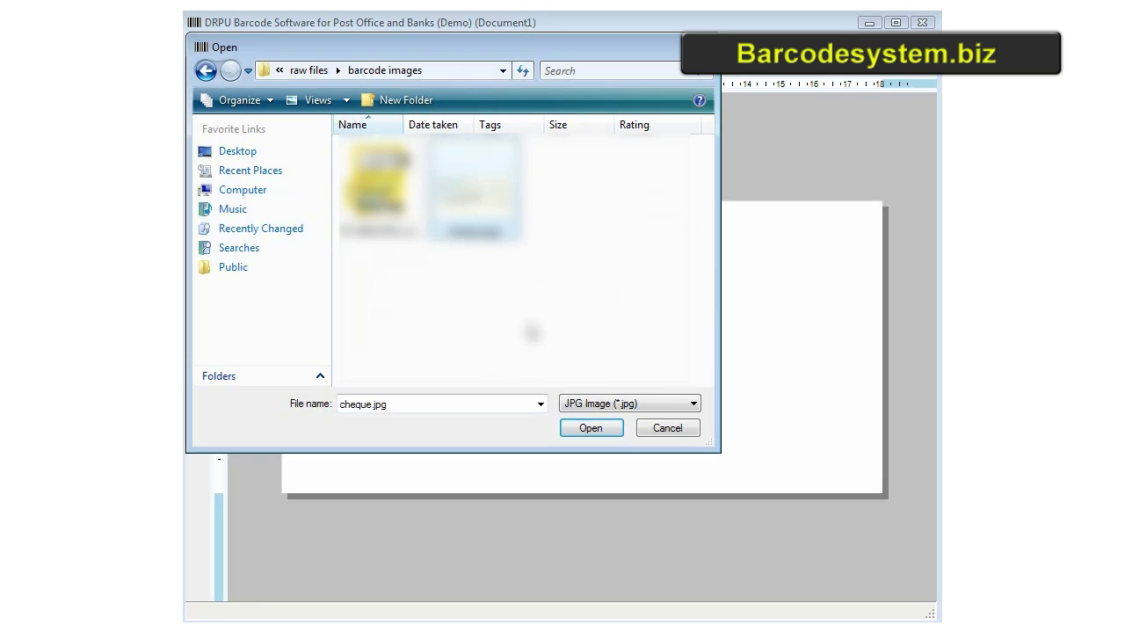
left_click(594, 430)
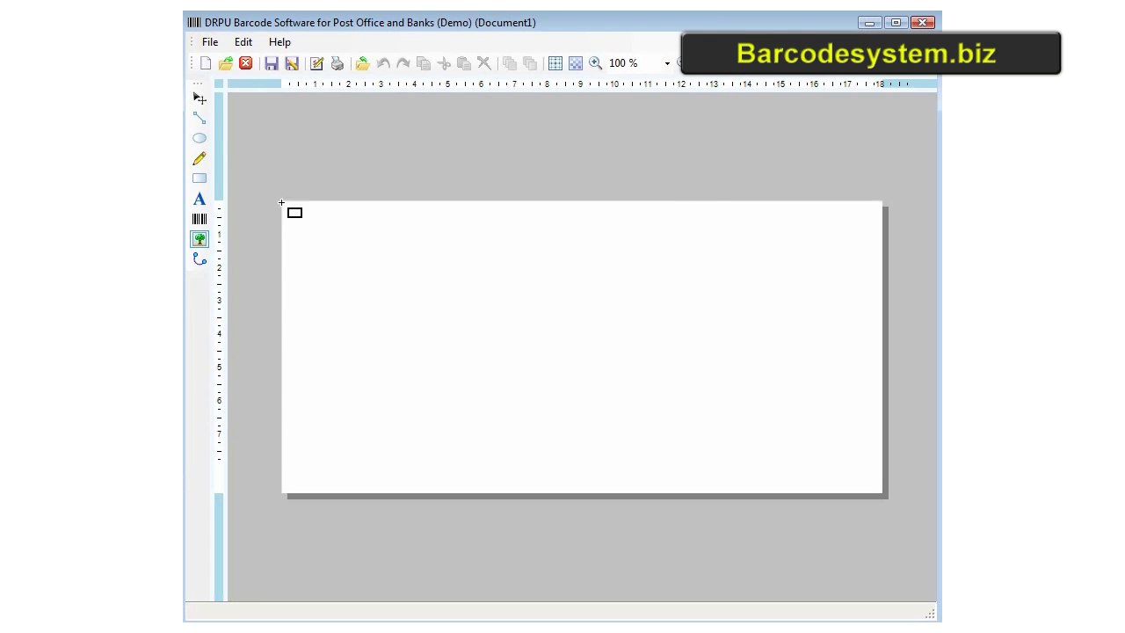
left_click_drag(281, 202, 885, 497)
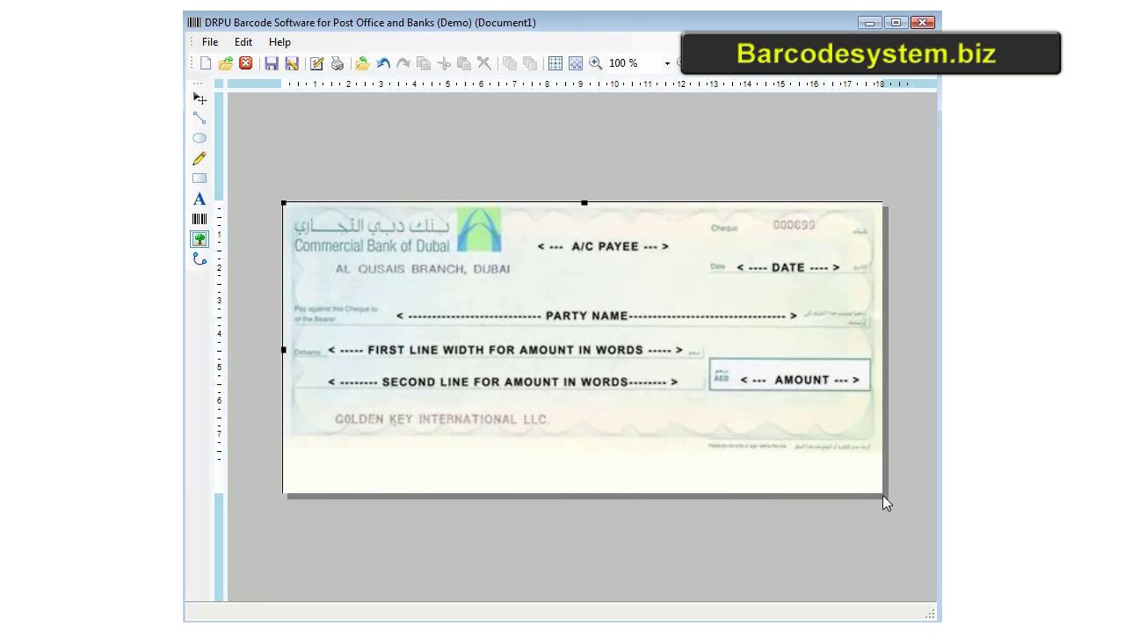
left_click(696, 226)
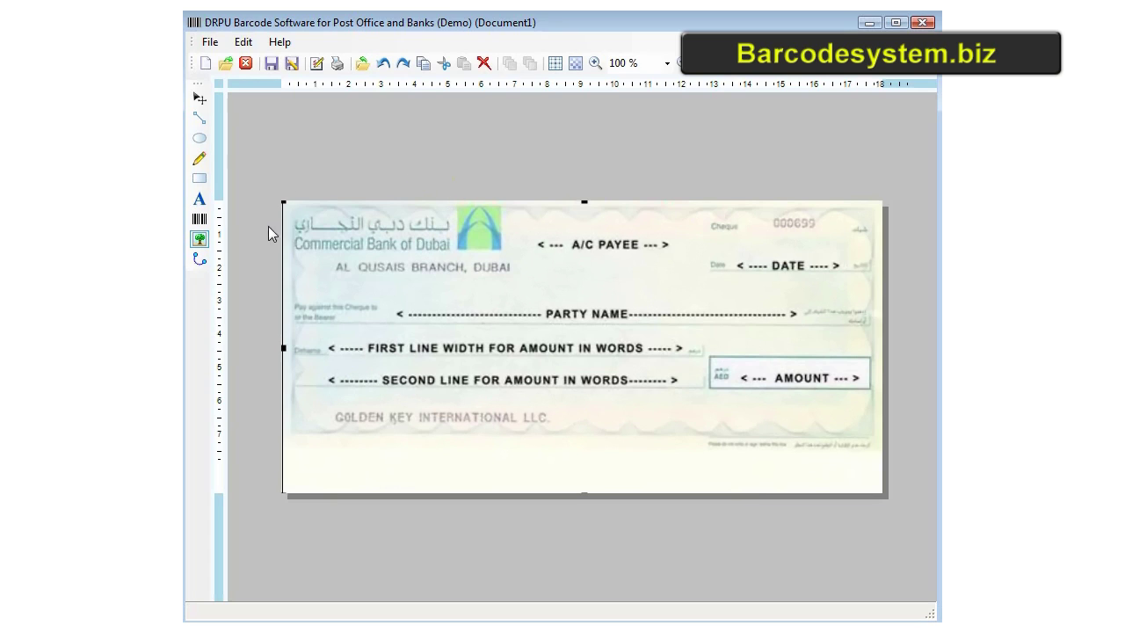
- Add a barcode to the label and place it near the bottom centre of the cheque, below the second amount line
left_click(199, 219)
left_click(482, 458)
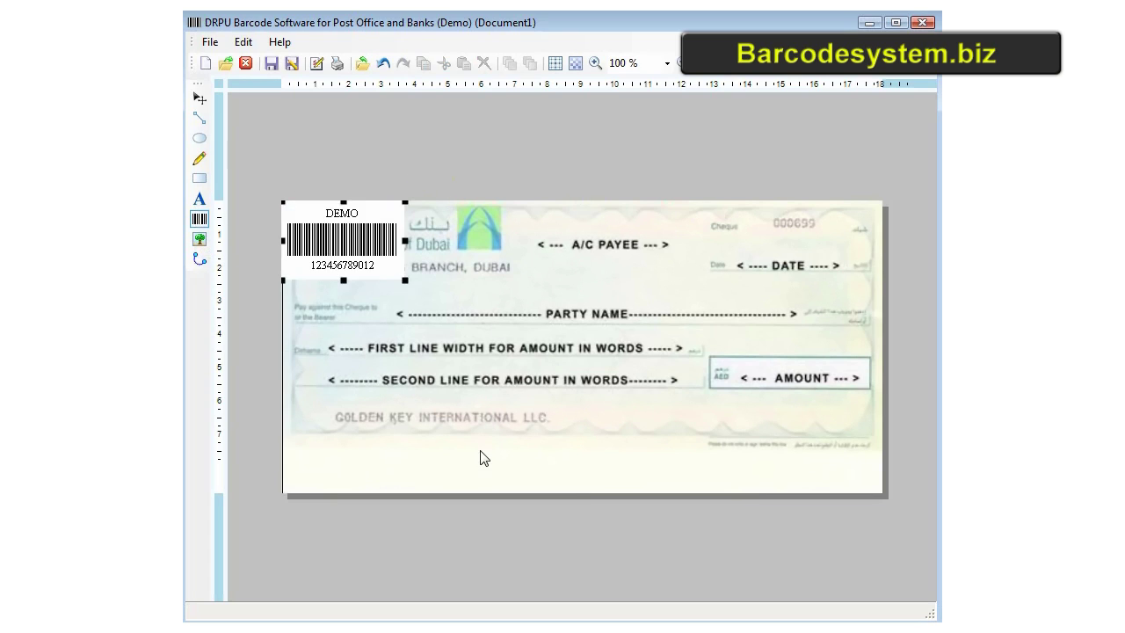
left_click_drag(345, 239, 534, 428)
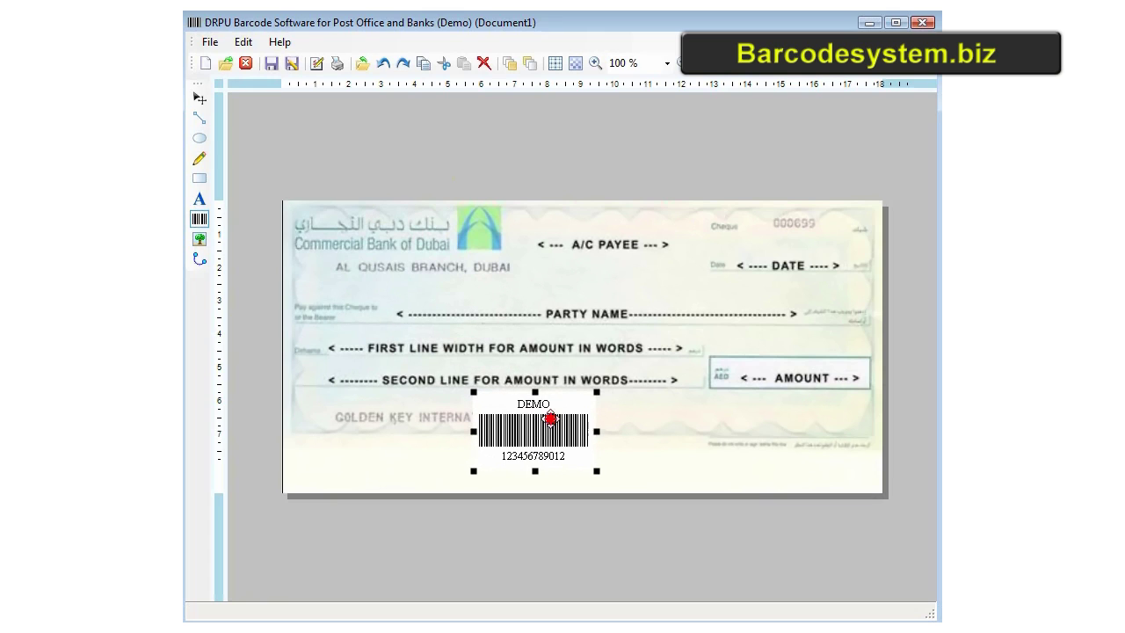
mouse_move(553, 423)
left_mouse_down()
mouse_move(571, 430)
mouse_move(541, 437)
left_mouse_up()
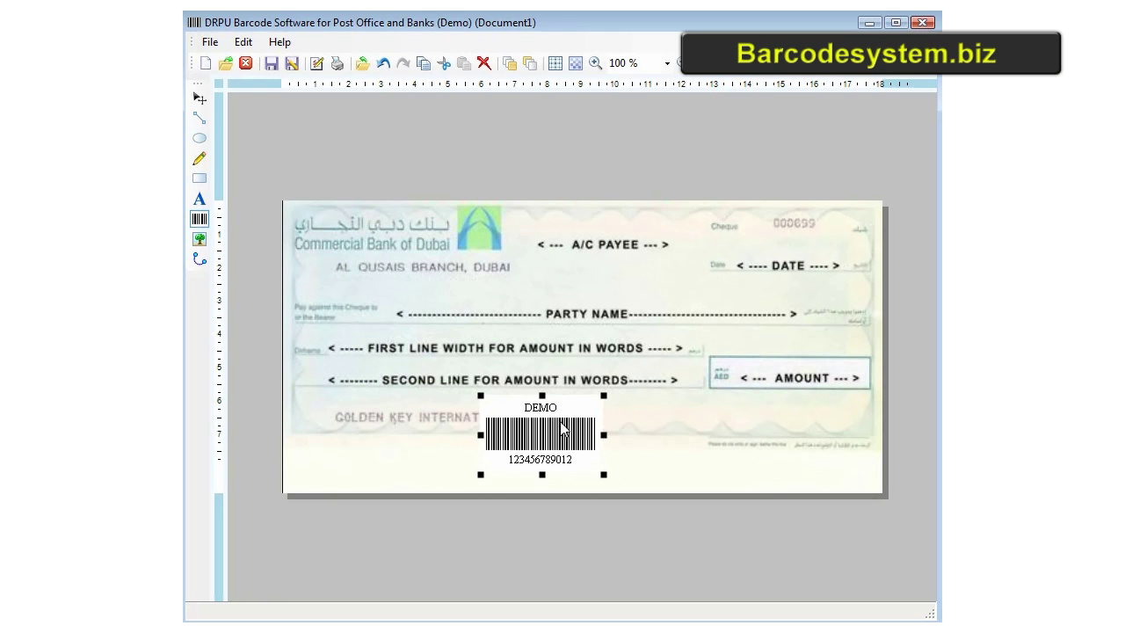
- Change the linear barcode font to Postnet Font and move the barcode down to the cheque's blank bottom edge
left_click(530, 437)
double_click(530, 435)
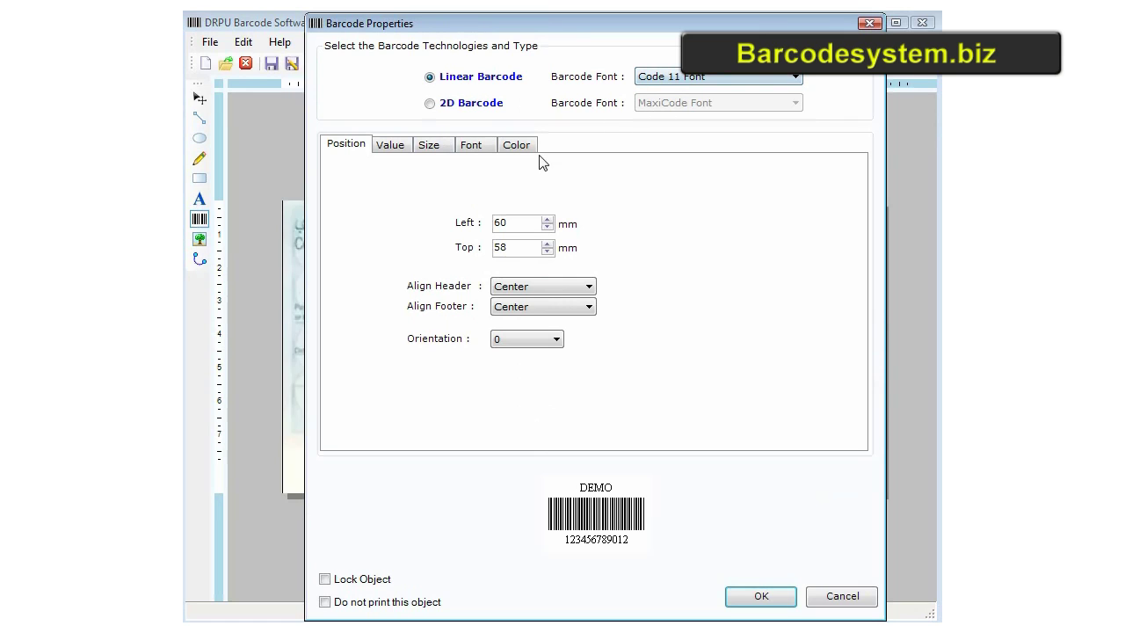
left_click(673, 81)
left_click(679, 218)
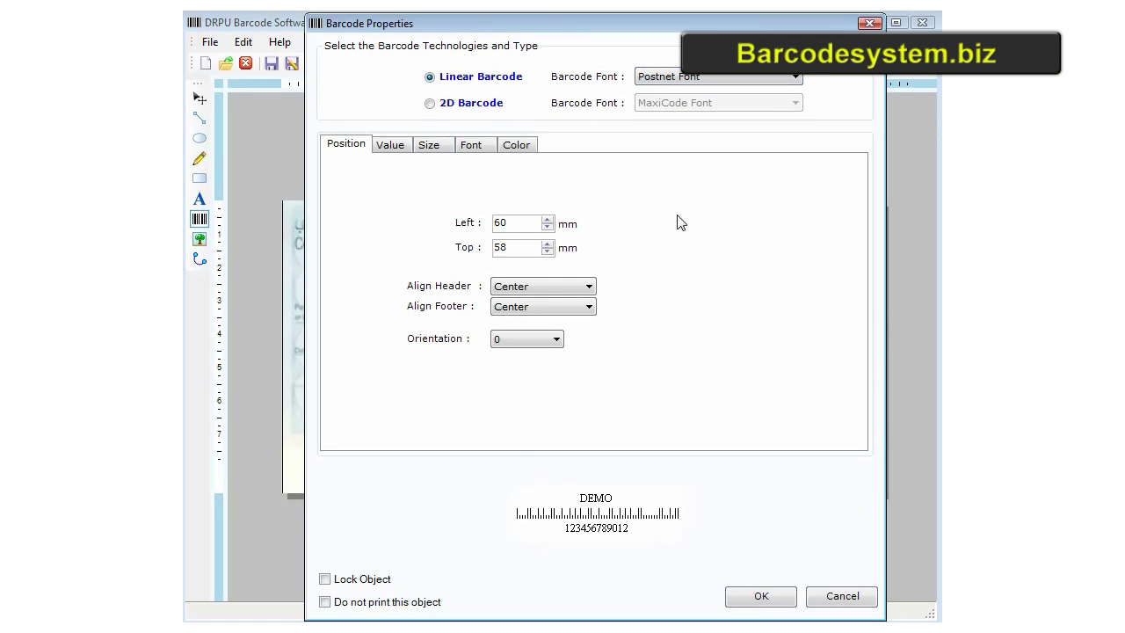
left_click(740, 595)
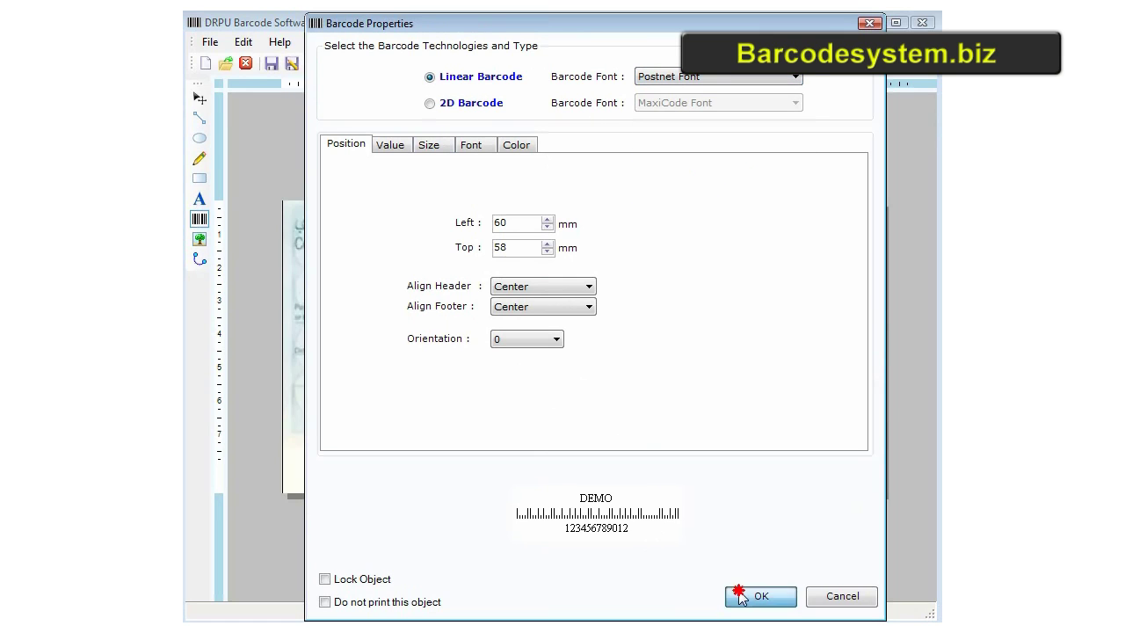
left_click_drag(572, 406, 569, 447)
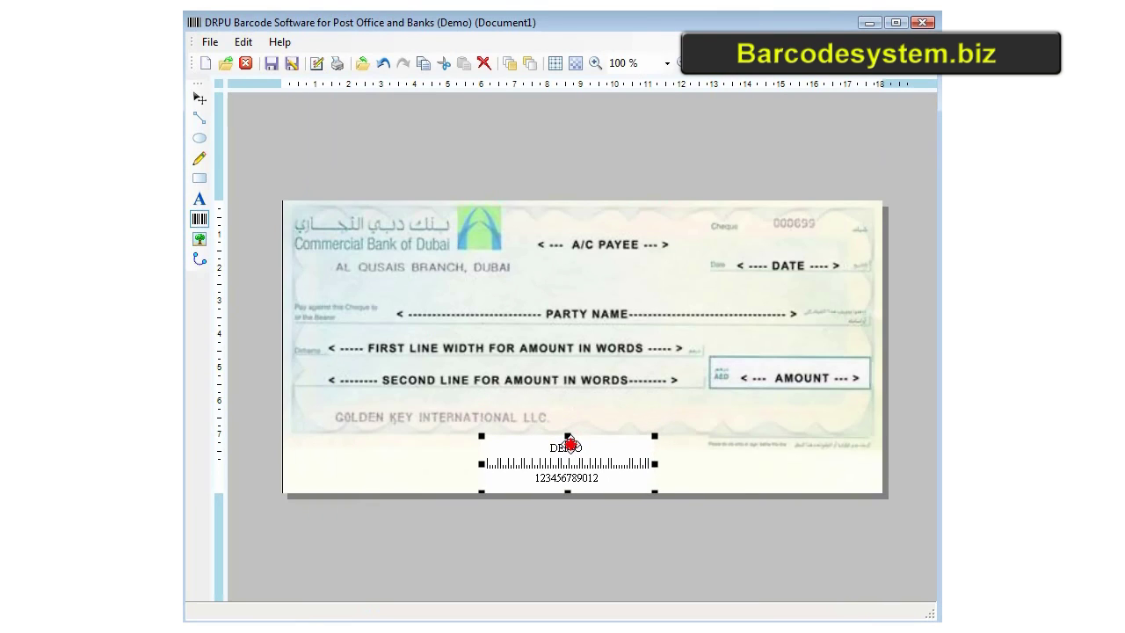
left_click(734, 479)
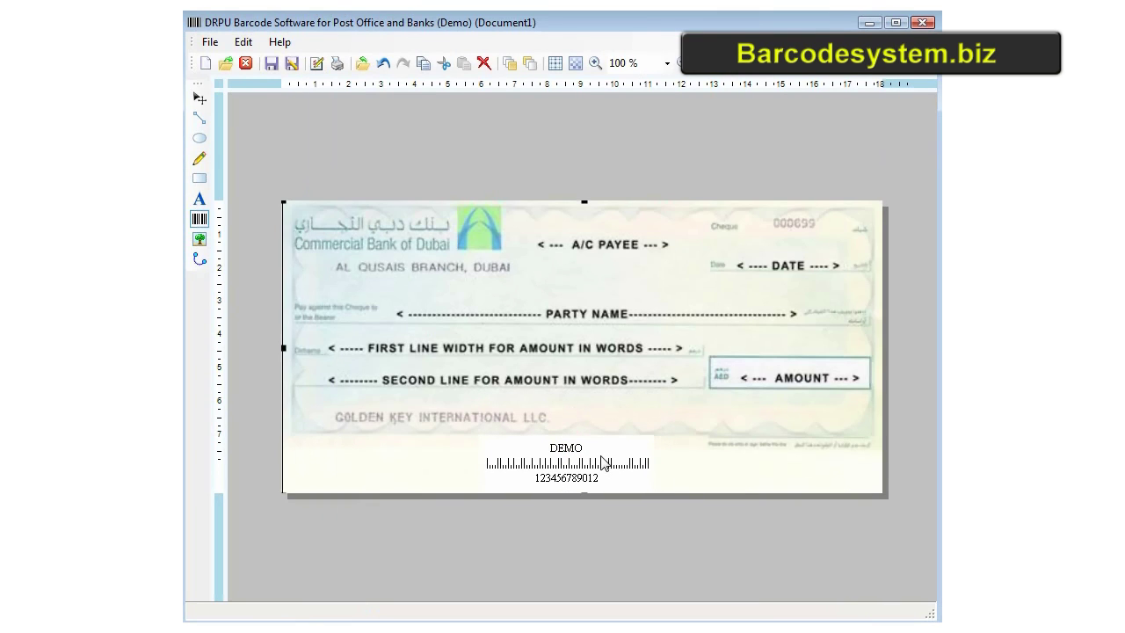
- Preview the printed cheque label at 100% zoom, and close the preview and print settings without printing
left_click(210, 42)
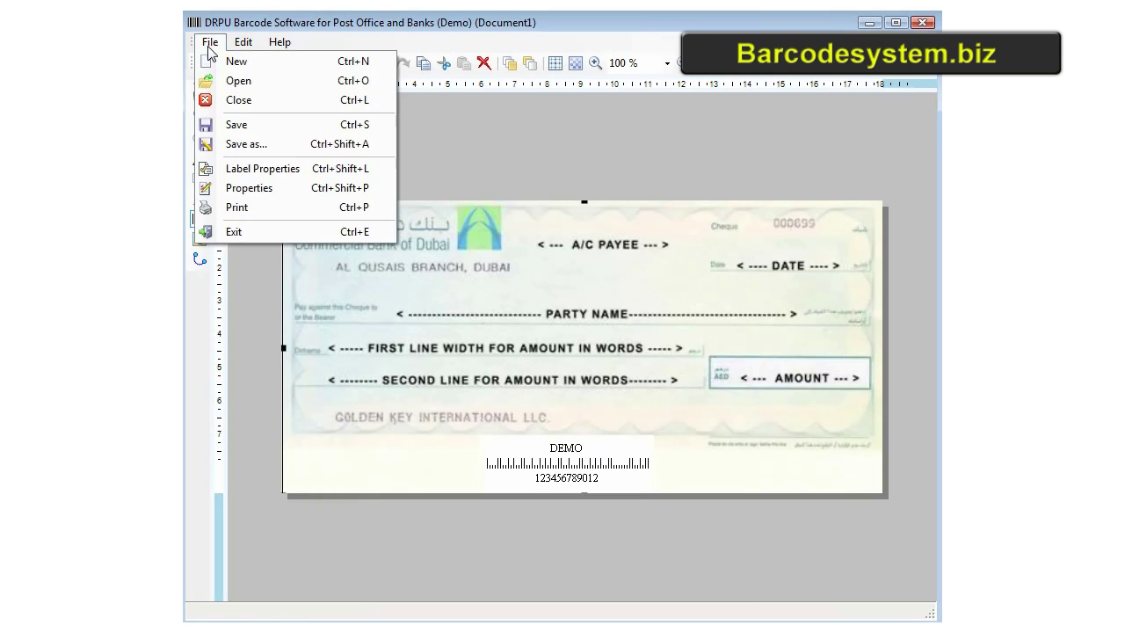
left_click(253, 207)
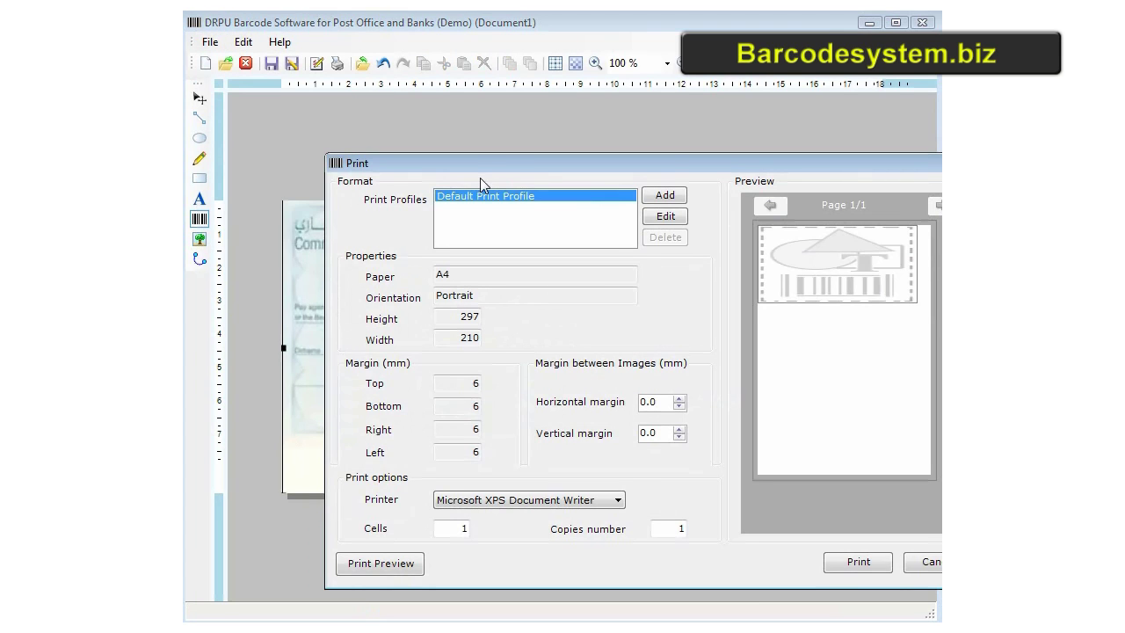
left_click_drag(480, 159, 417, 154)
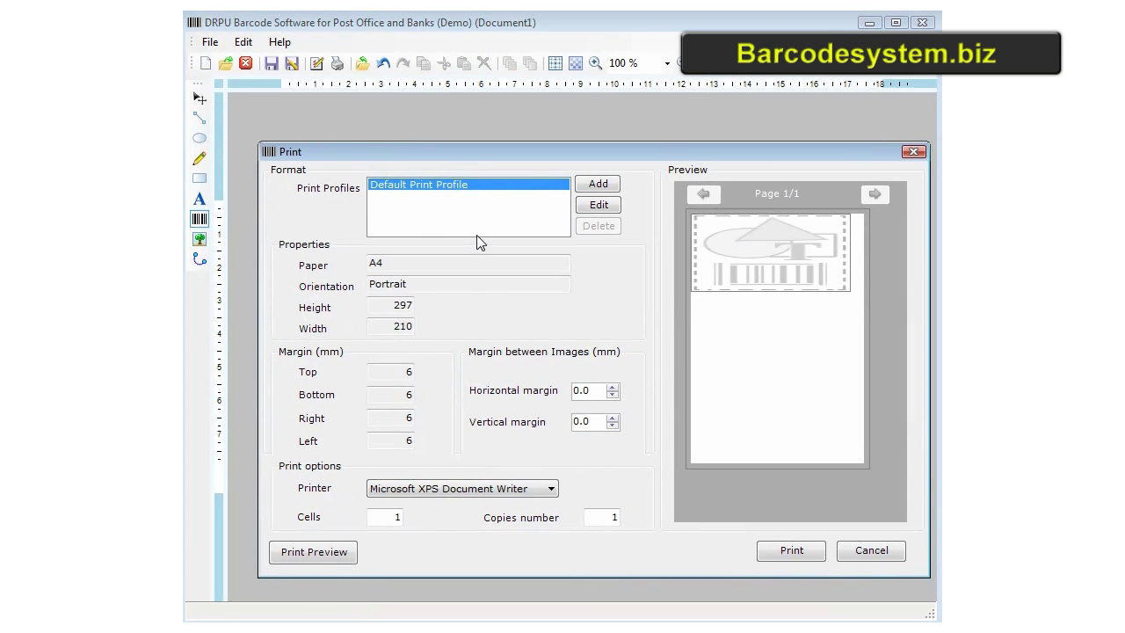
left_click(325, 554)
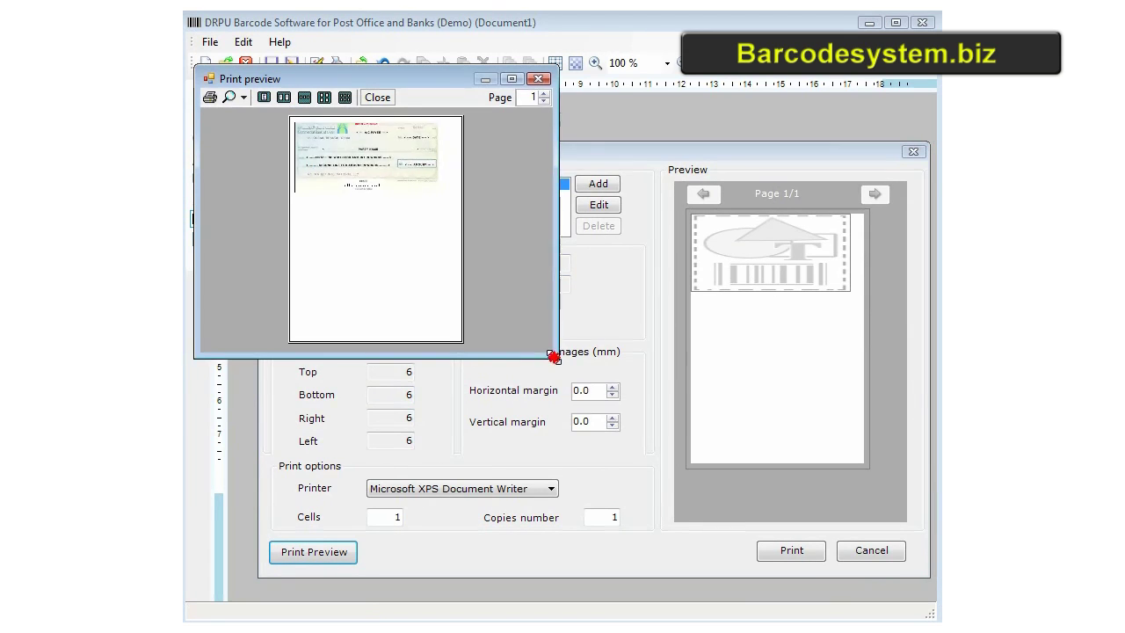
left_click_drag(553, 351, 693, 501)
left_click(244, 98)
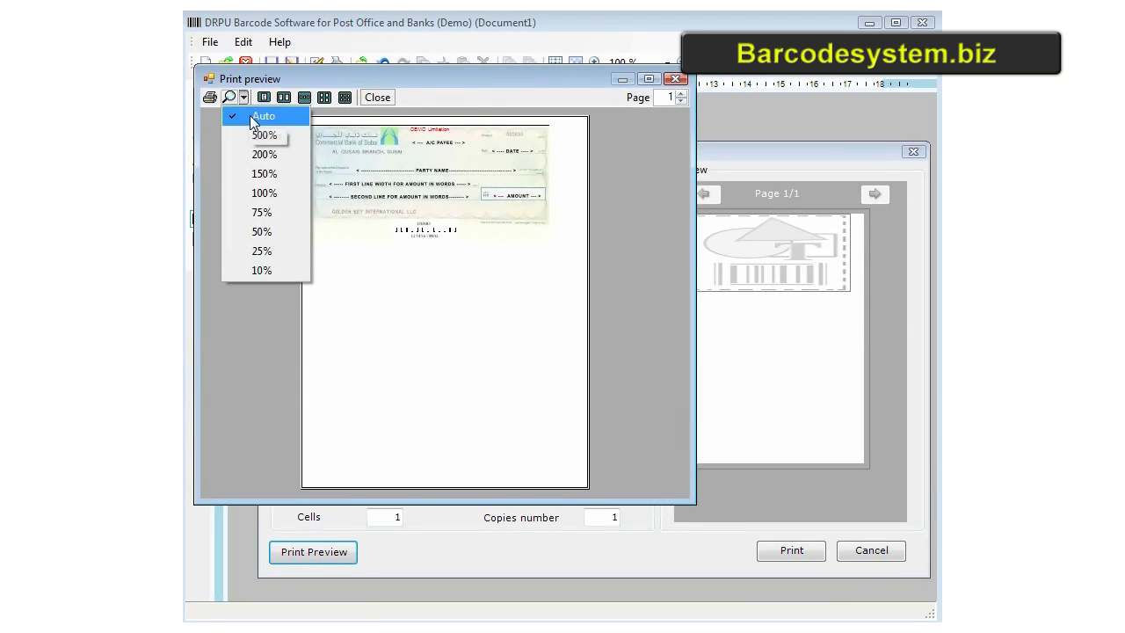
left_click(268, 191)
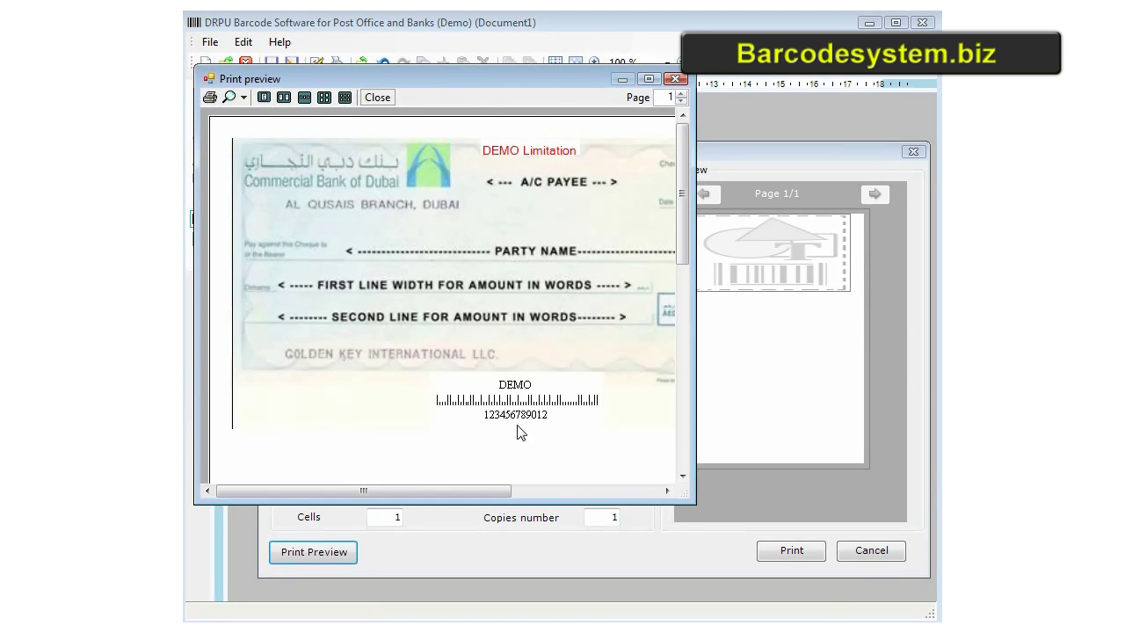
left_click(676, 78)
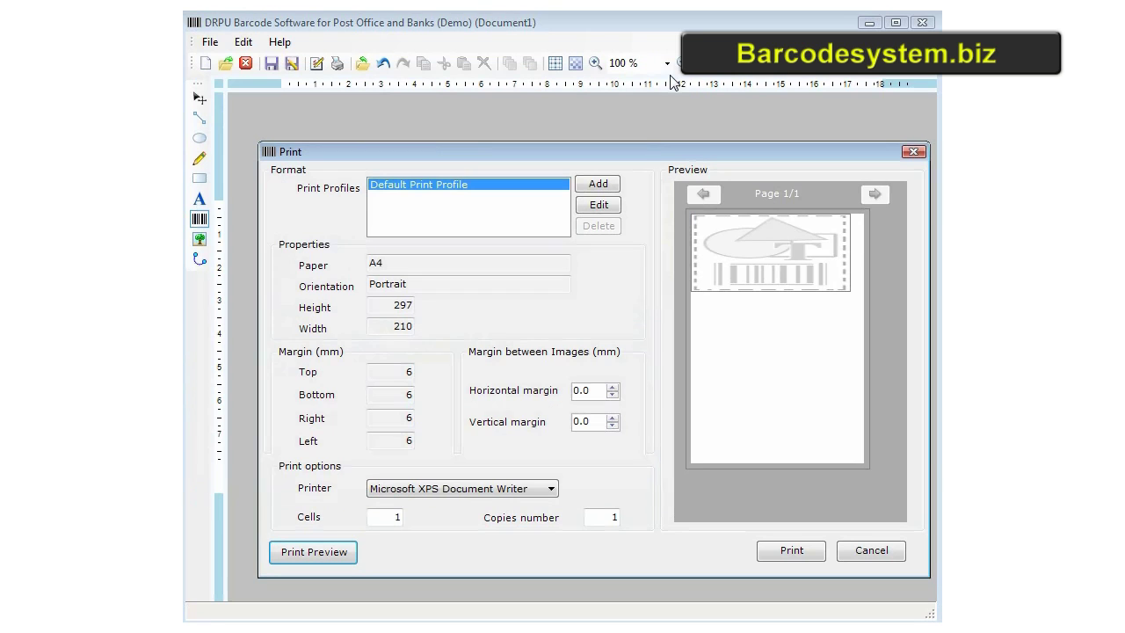
left_click(913, 151)
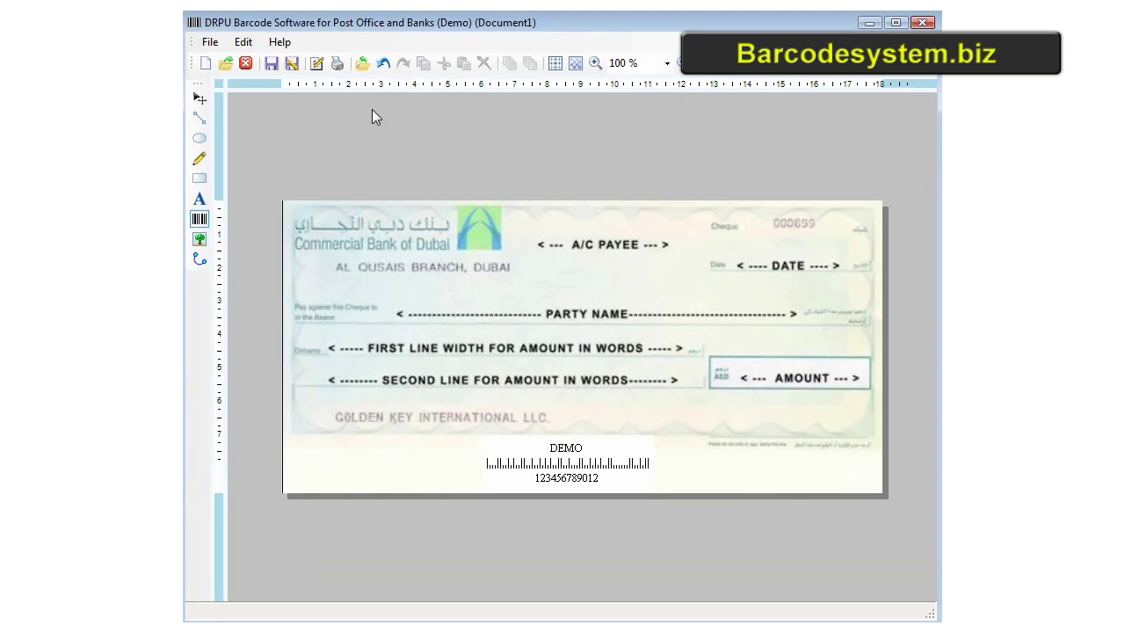
- Save the label as a DRPU Barcode file named "cheque barcode" and close the designing view
left_click(210, 42)
left_click(234, 121)
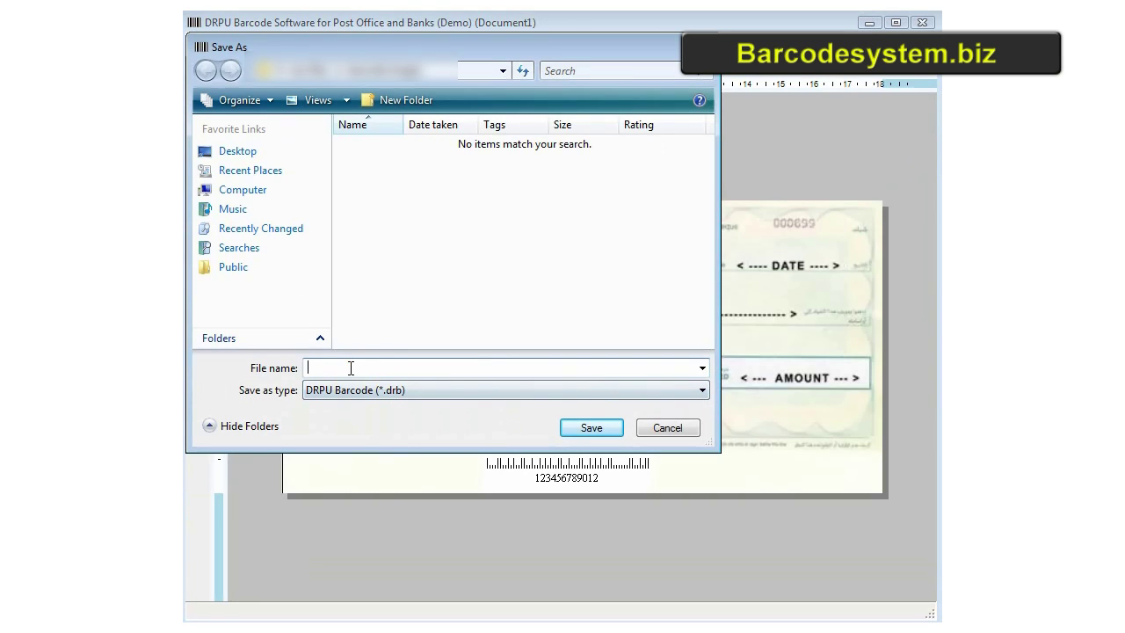
type("cheq")
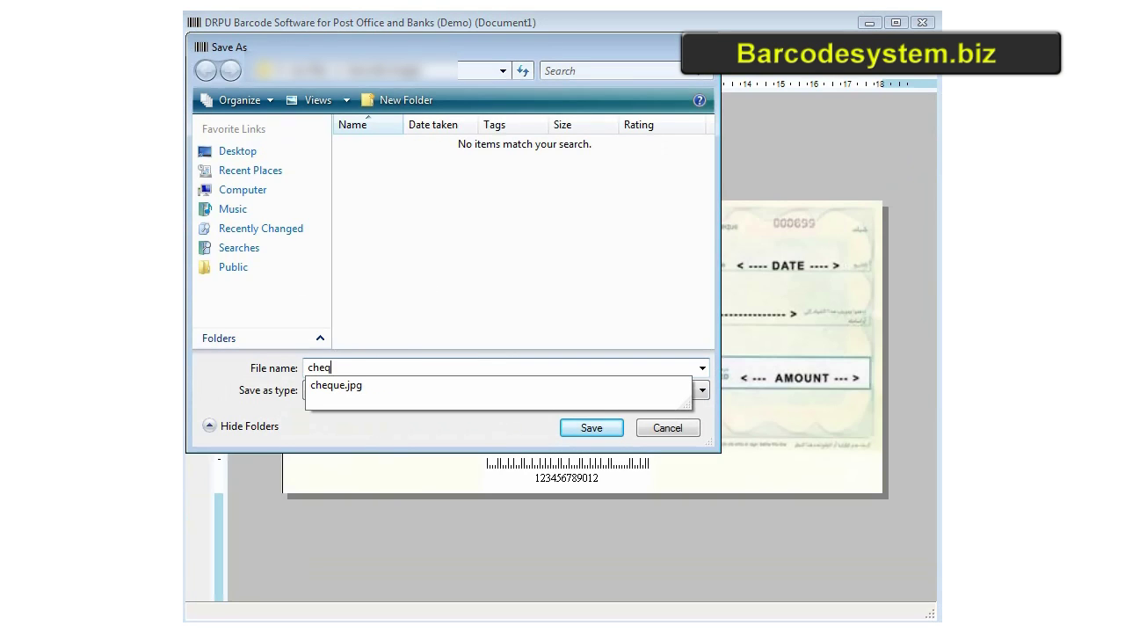
type("ue barcode")
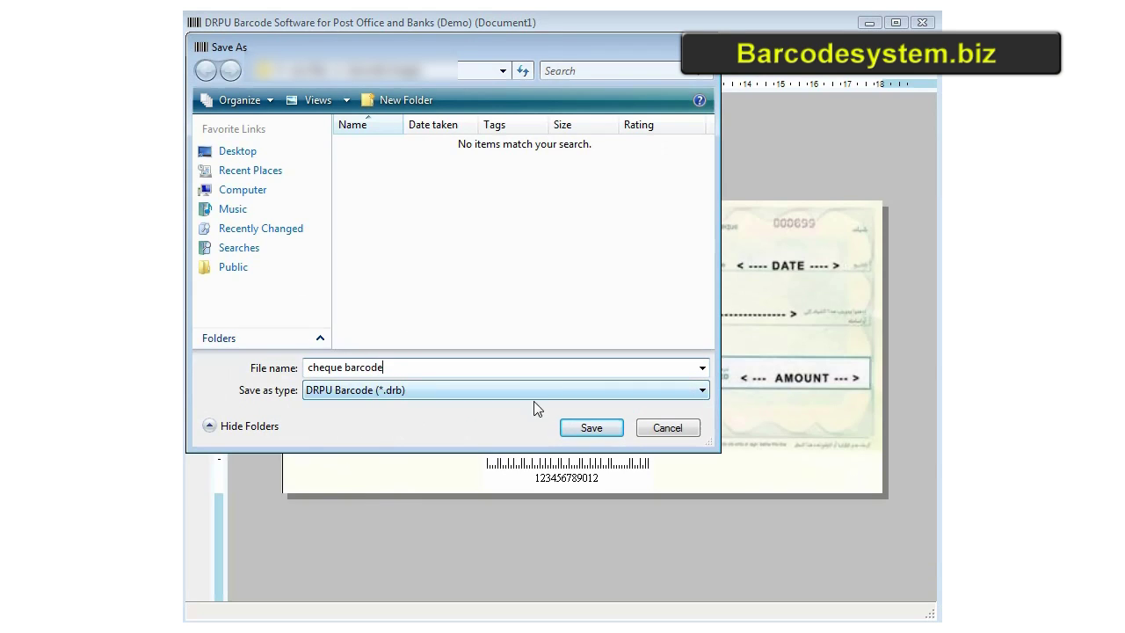
left_click(593, 428)
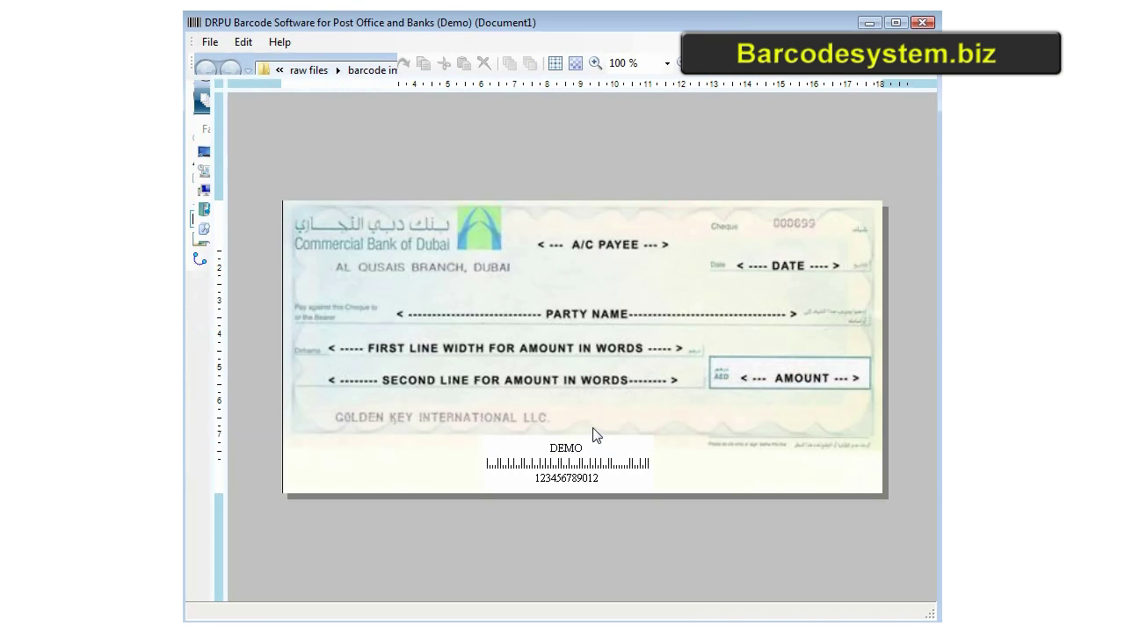
left_click(923, 23)
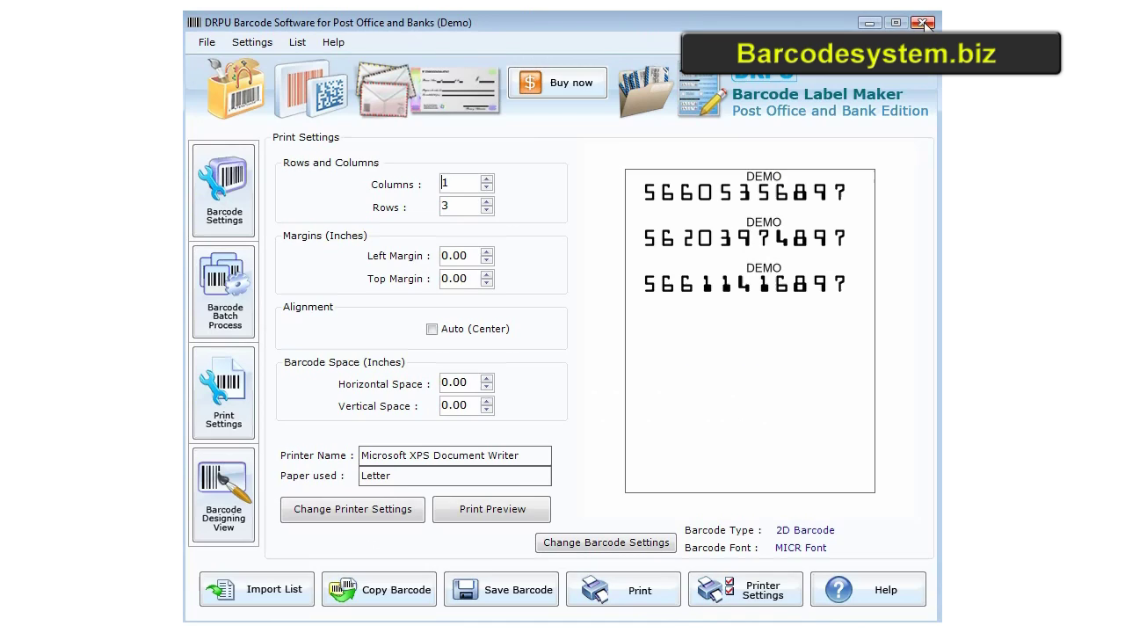